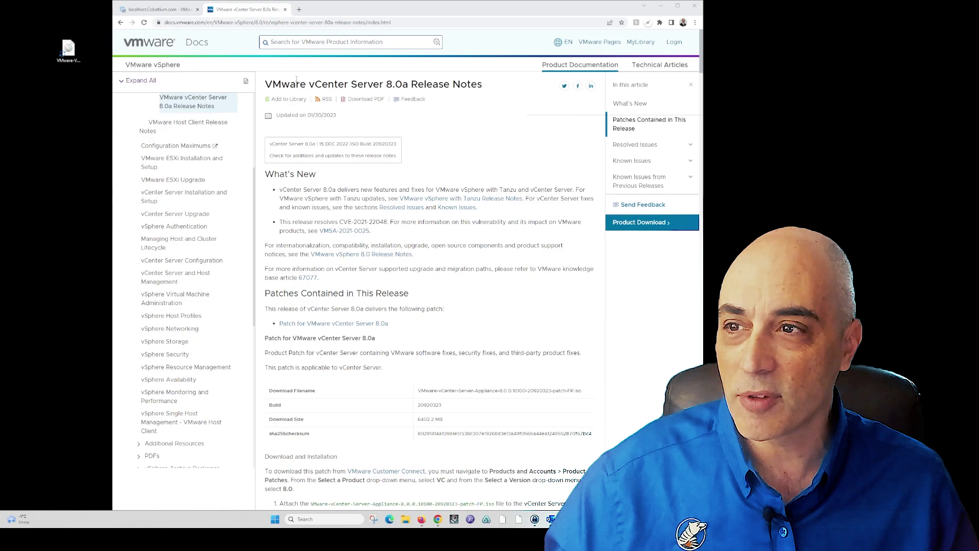
Switch from the vCenter Server 8.0a release notes to the localhost.Cobaltium.com ESXi Host Client host summary
{"action": "left_click", "coordinate": [174, 10]}
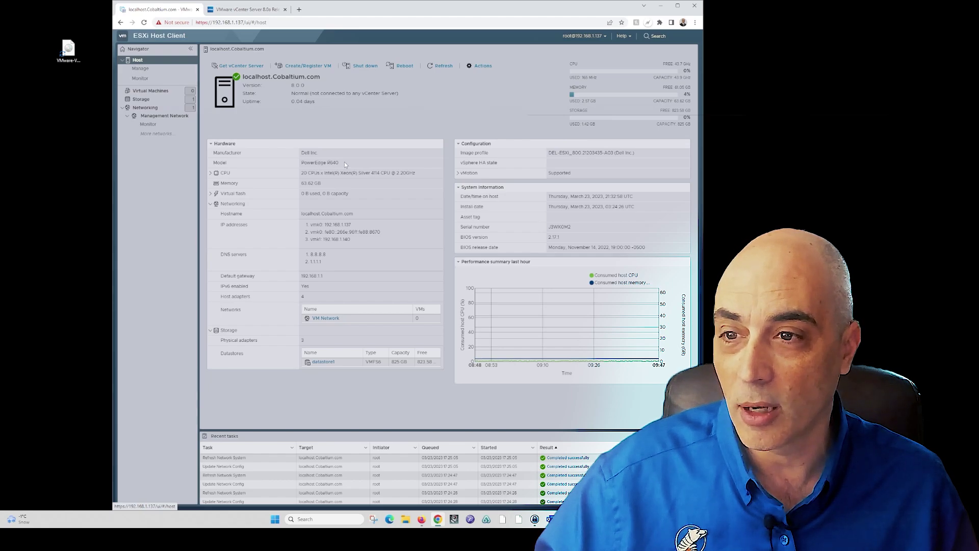
Review the host's model, datastores, vmk1 port group and virtual switches, then its empty VM list
{"action": "left_click_drag", "start_coordinate": [344, 165], "coordinate": [307, 163]}
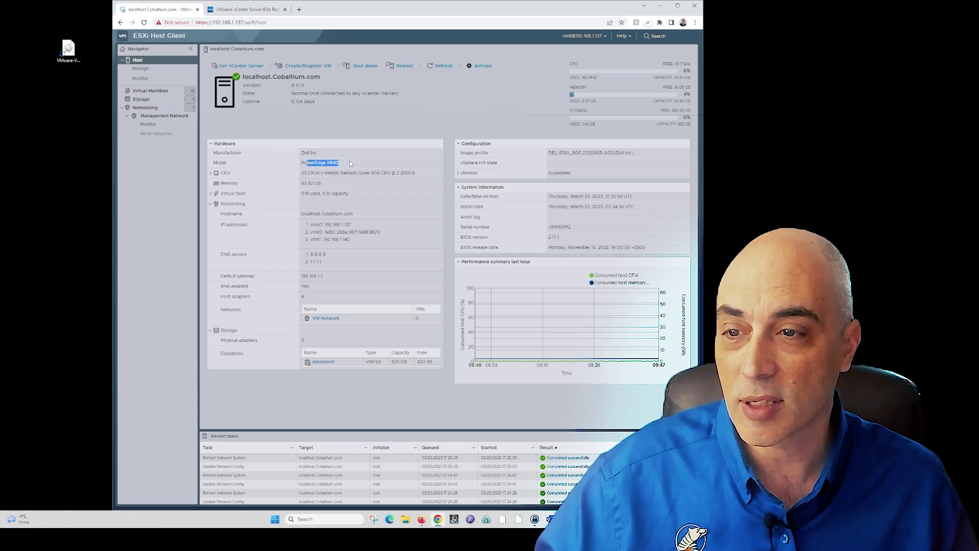
{"action": "left_click", "coordinate": [153, 99]}
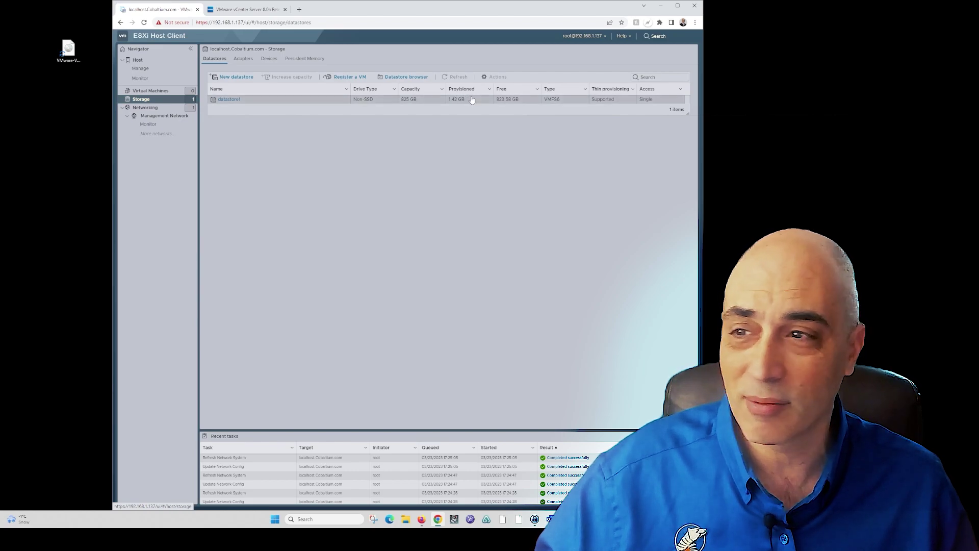
{"action": "left_click", "coordinate": [138, 108]}
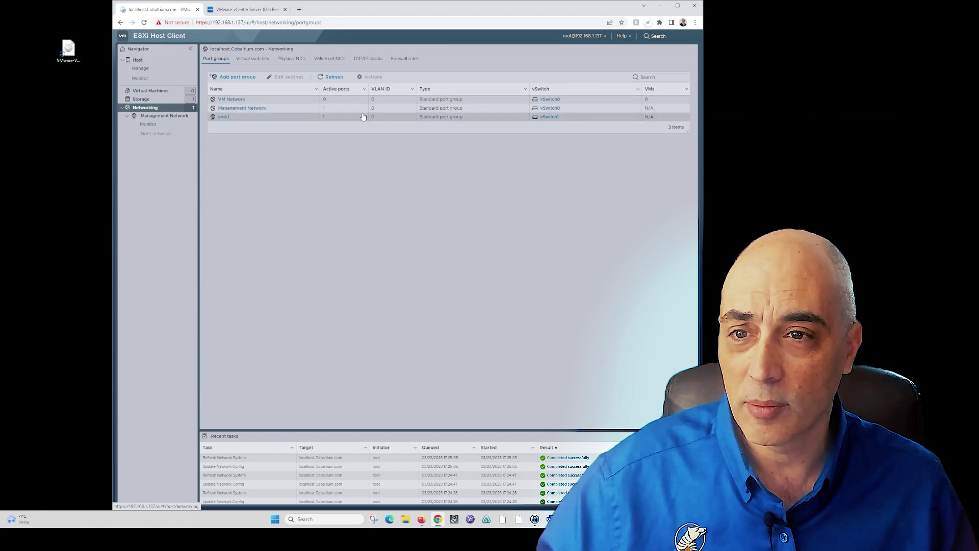
{"action": "left_click", "coordinate": [258, 117]}
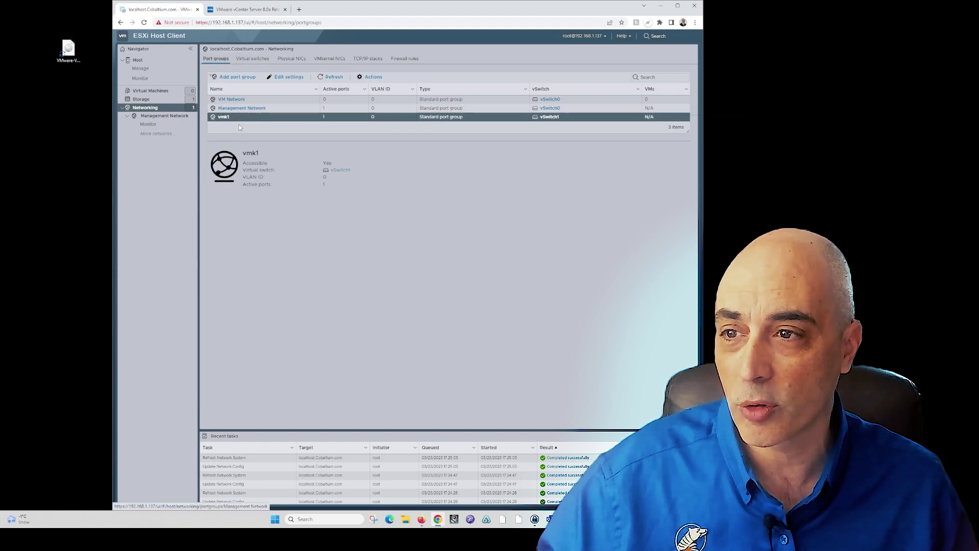
{"action": "left_click", "coordinate": [256, 59]}
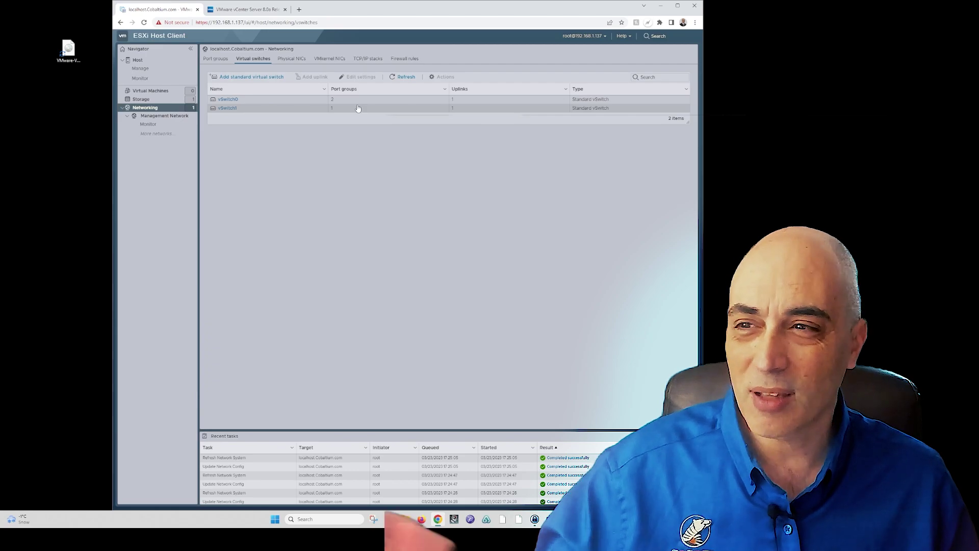
{"action": "left_click", "coordinate": [181, 93]}
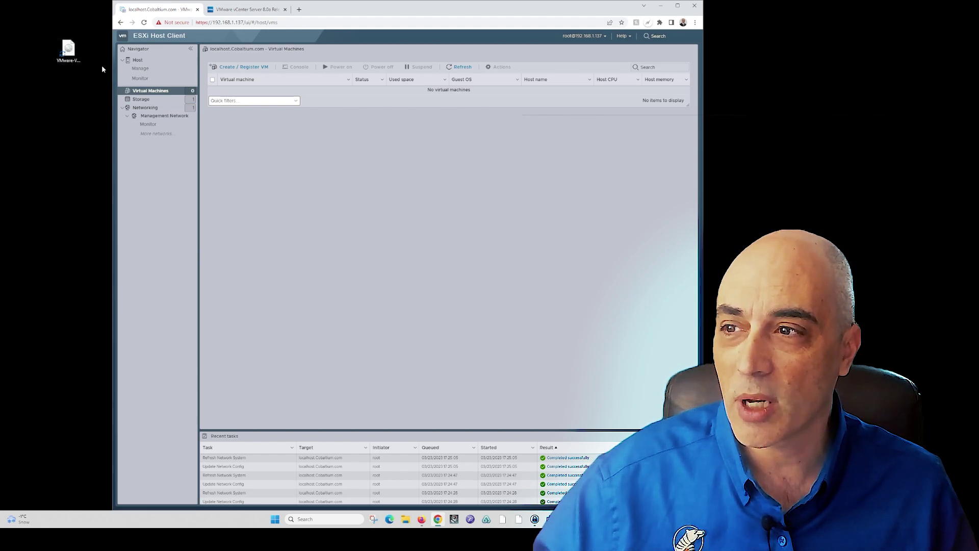
Mount the vCenter Server ISO from the desktop as DVD Drive (E:) VMware VCSA
{"action": "left_click", "coordinate": [75, 50]}
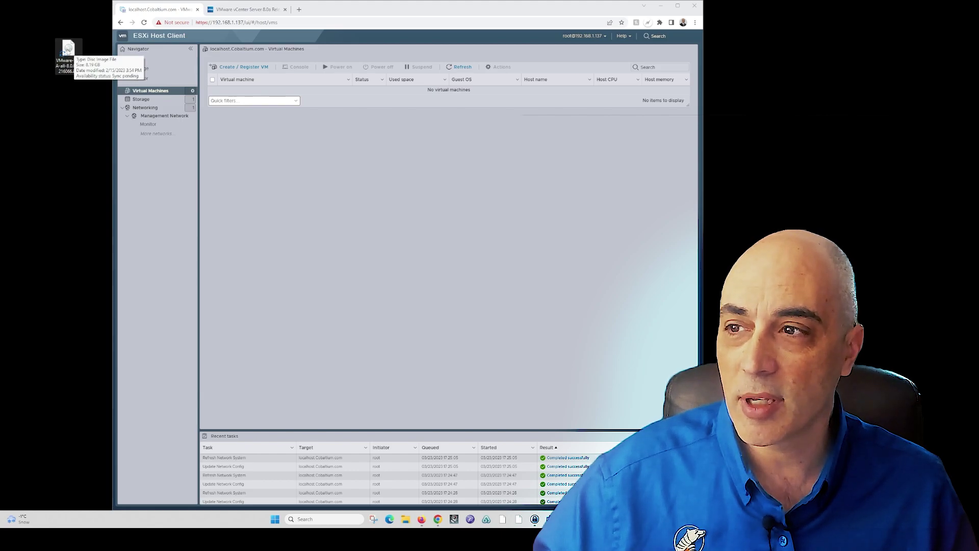
{"action": "right_click", "coordinate": [68, 50]}
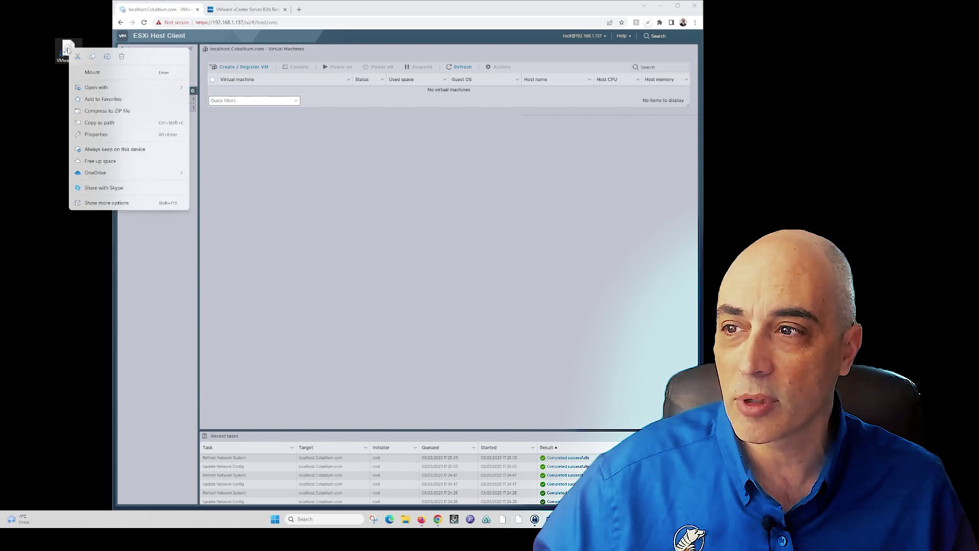
{"action": "left_click", "coordinate": [99, 72]}
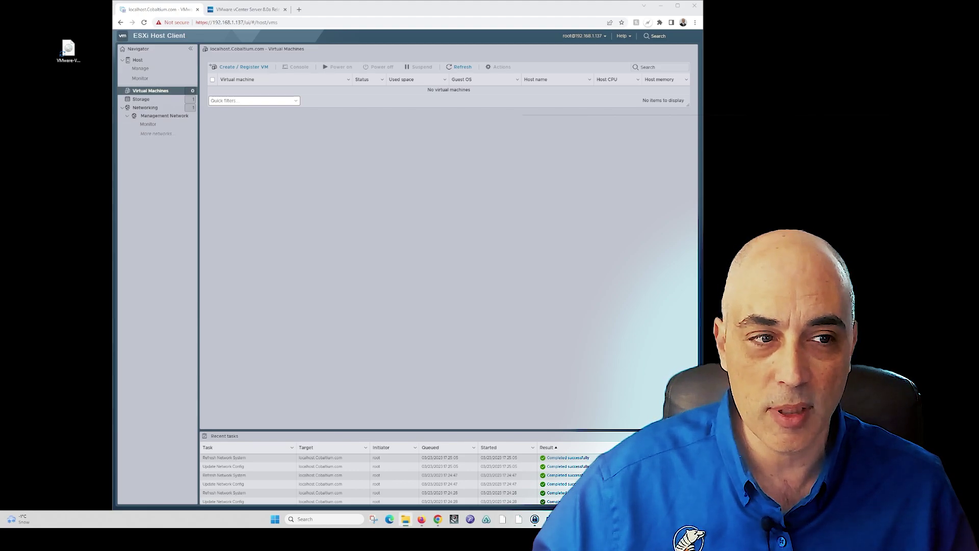
{"action": "left_click_drag", "start_coordinate": [721, 136], "coordinate": [337, 67]}
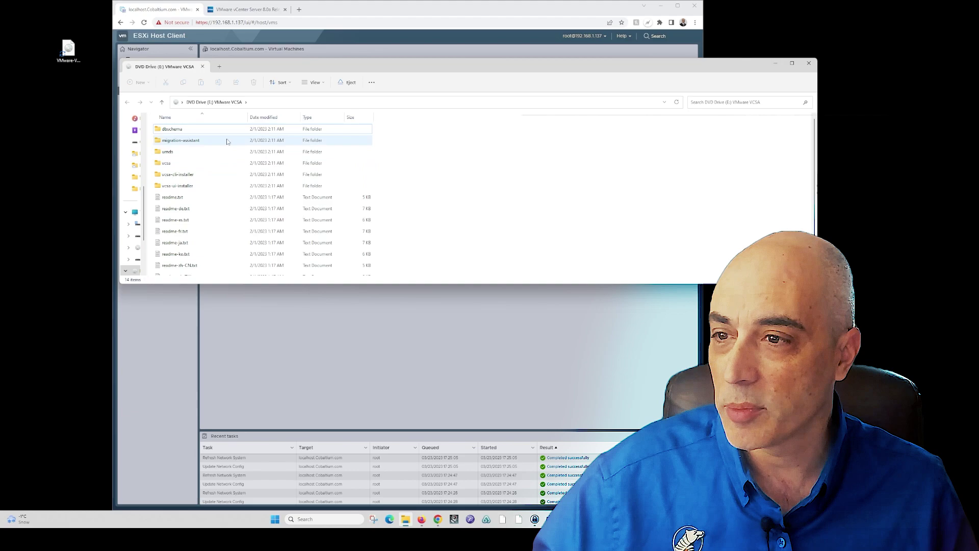
Run installer.exe from the drive's vcsa-ui-installer\win32 folder
{"action": "double_click", "coordinate": [186, 186]}
{"action": "double_click", "coordinate": [176, 153]}
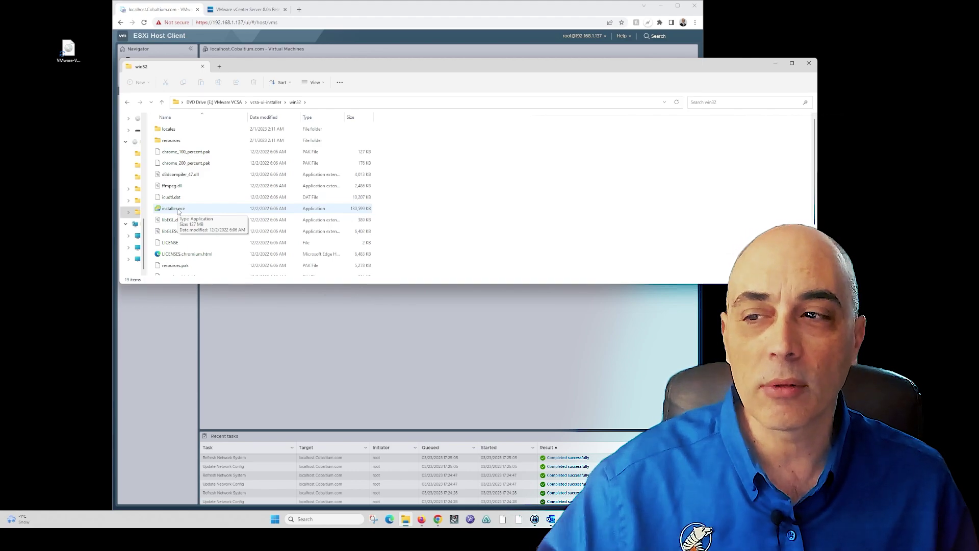
{"action": "left_click", "coordinate": [183, 211]}
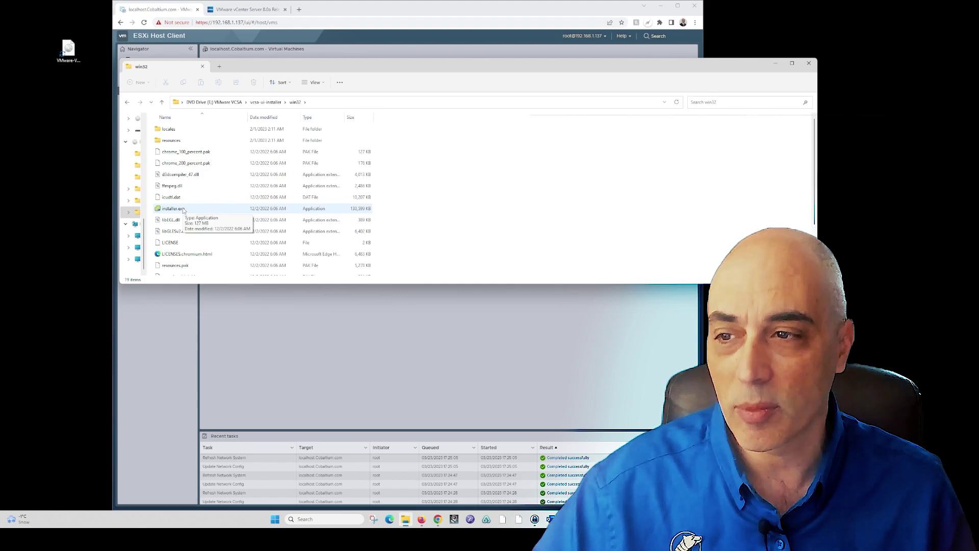
{"action": "left_click", "coordinate": [184, 210]}
{"action": "double_click", "coordinate": [183, 209]}
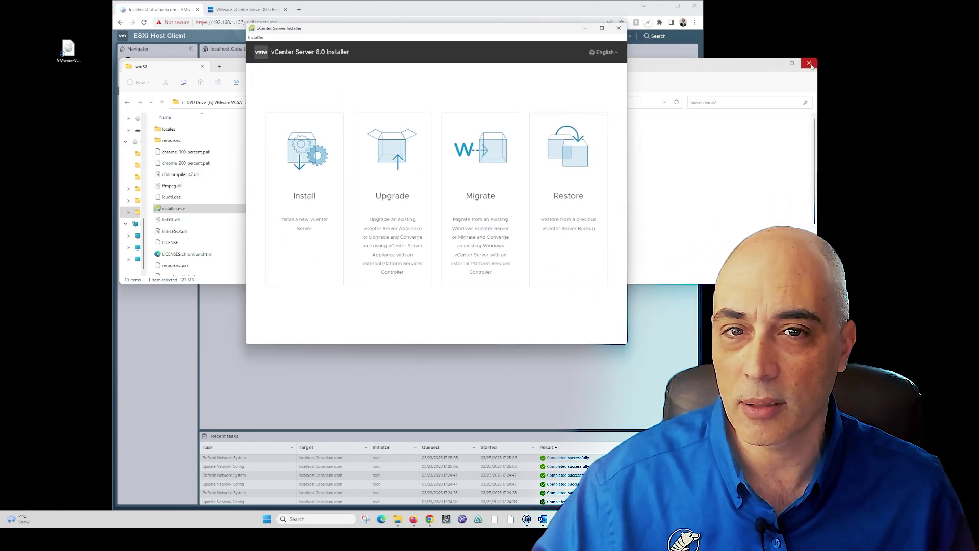
Start a new vCenter Server installation and accept the license agreement
{"action": "left_click", "coordinate": [777, 63]}
{"action": "left_click", "coordinate": [661, 6]}
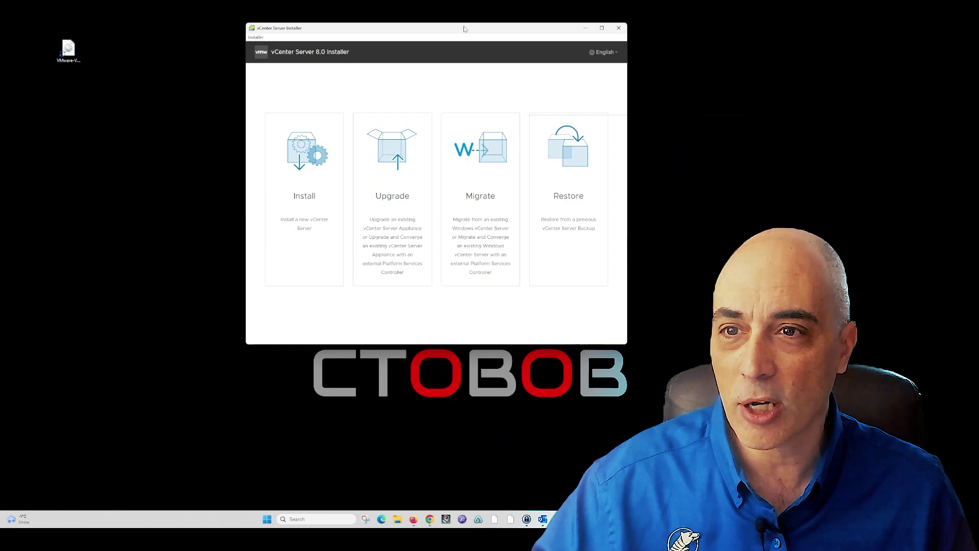
{"action": "left_click_drag", "start_coordinate": [467, 35], "coordinate": [424, 46]}
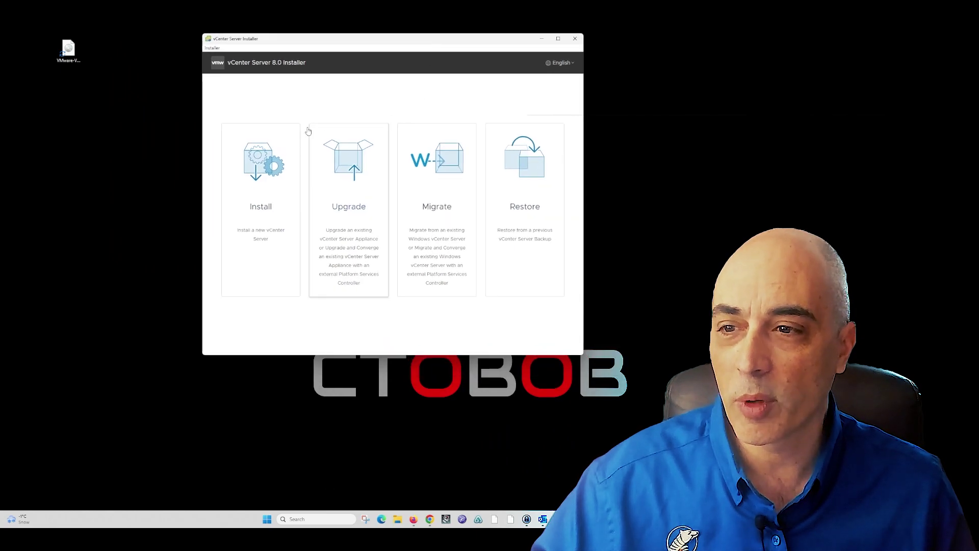
{"action": "left_click", "coordinate": [266, 194]}
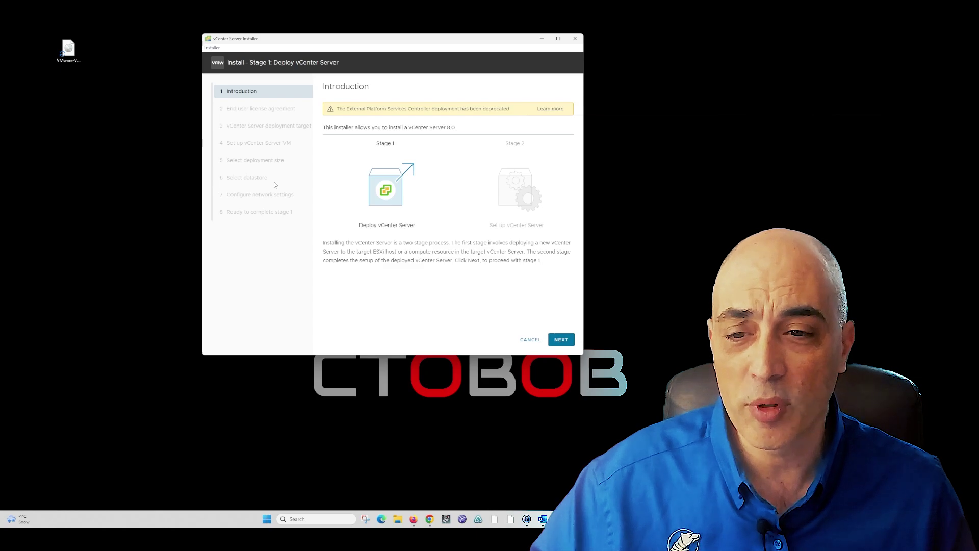
{"action": "left_click_drag", "start_coordinate": [389, 41], "coordinate": [318, 24]}
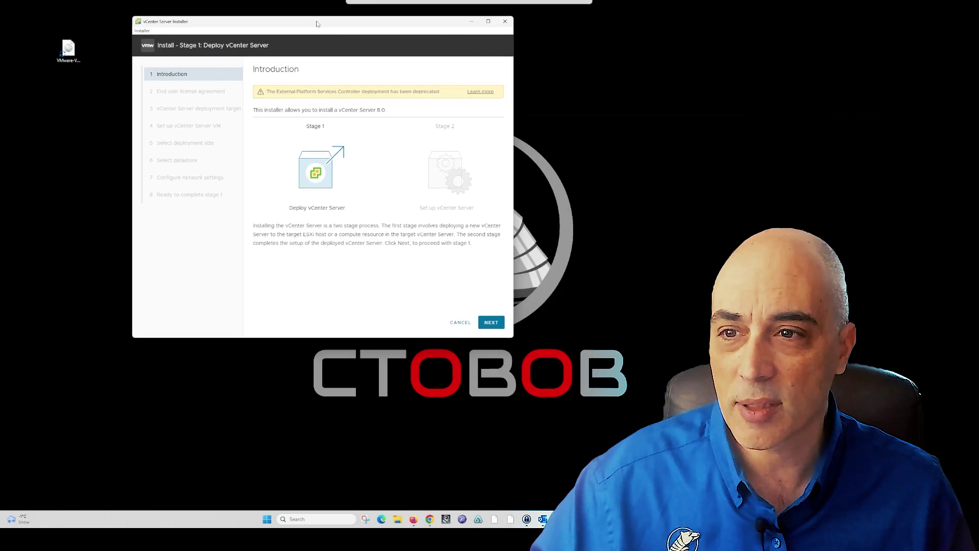
{"action": "left_click", "coordinate": [491, 322]}
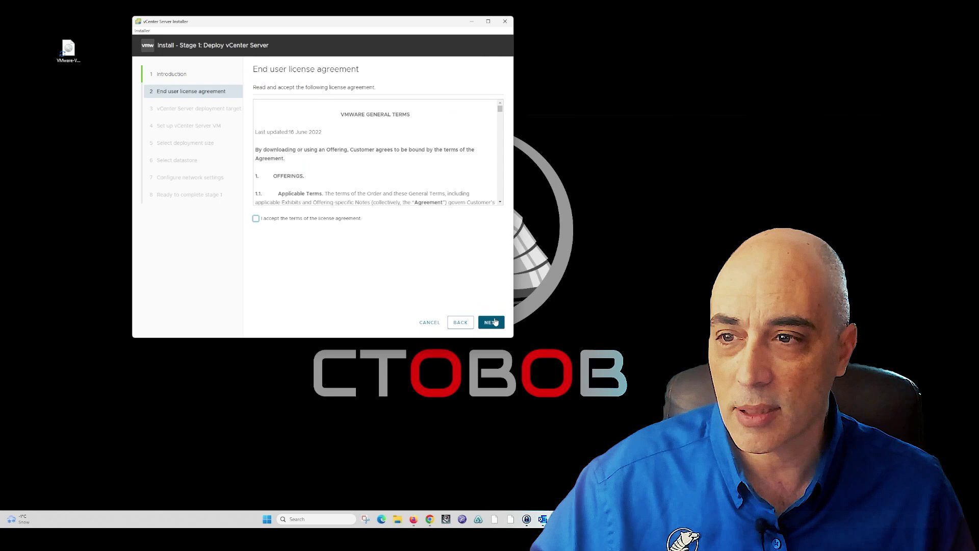
{"action": "left_click", "coordinate": [256, 219]}
{"action": "left_click", "coordinate": [490, 323]}
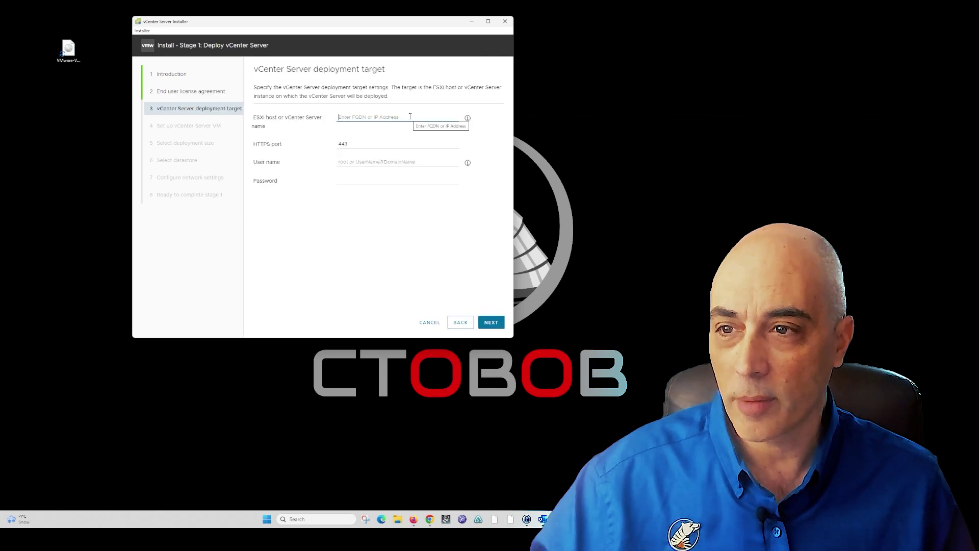
Target ESXi host 192.168.1.137 as root with its password, accepting the certificate warning
{"action": "type", "text": "19"}
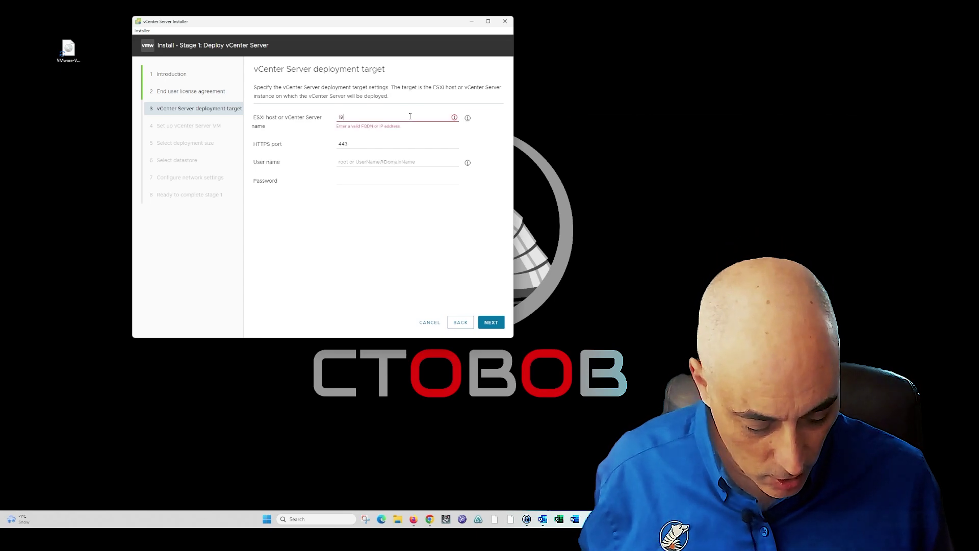
{"action": "type", "text": "2.168.1."}
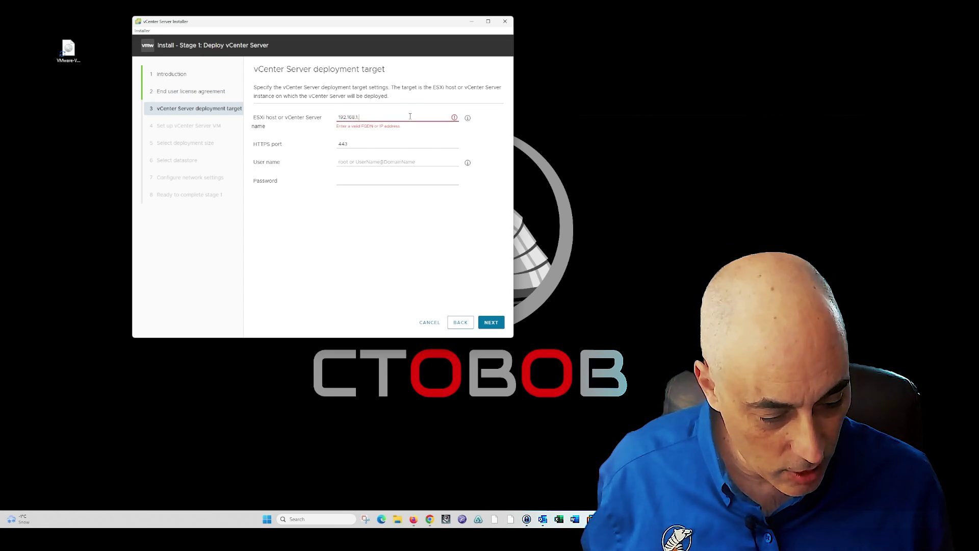
{"action": "type", "text": "137"}
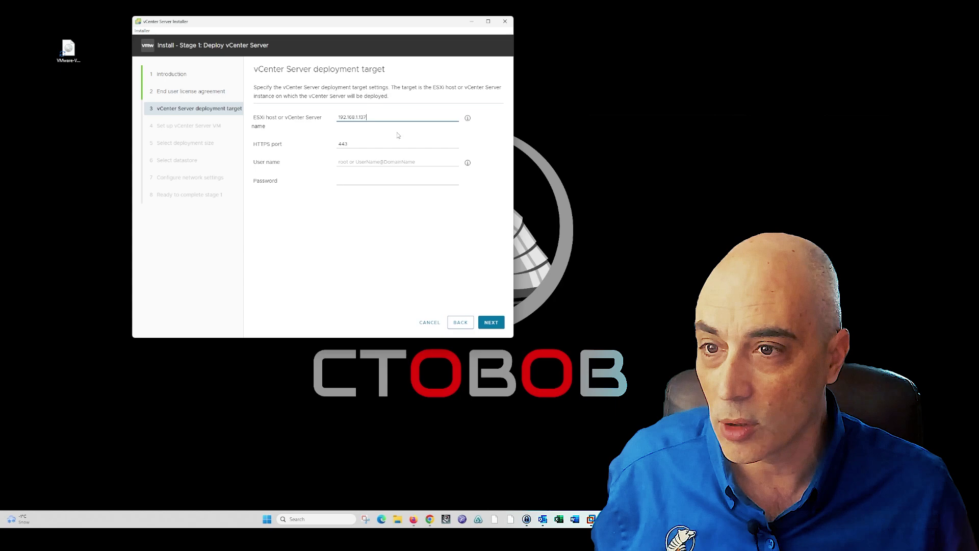
{"action": "left_click", "coordinate": [400, 161]}
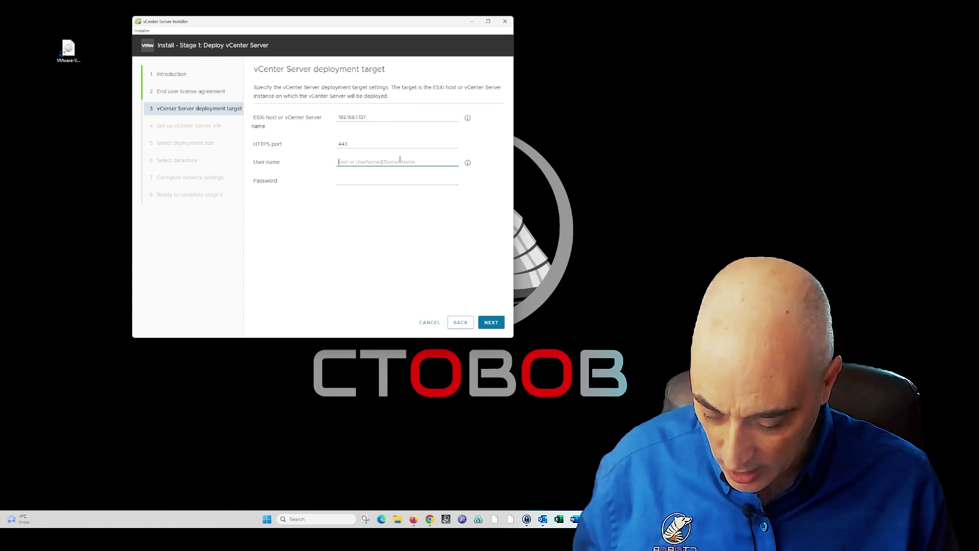
{"action": "type", "text": "root"}
{"action": "key", "text": "Tab"}
{"action": "type", "text": "VMwa"}
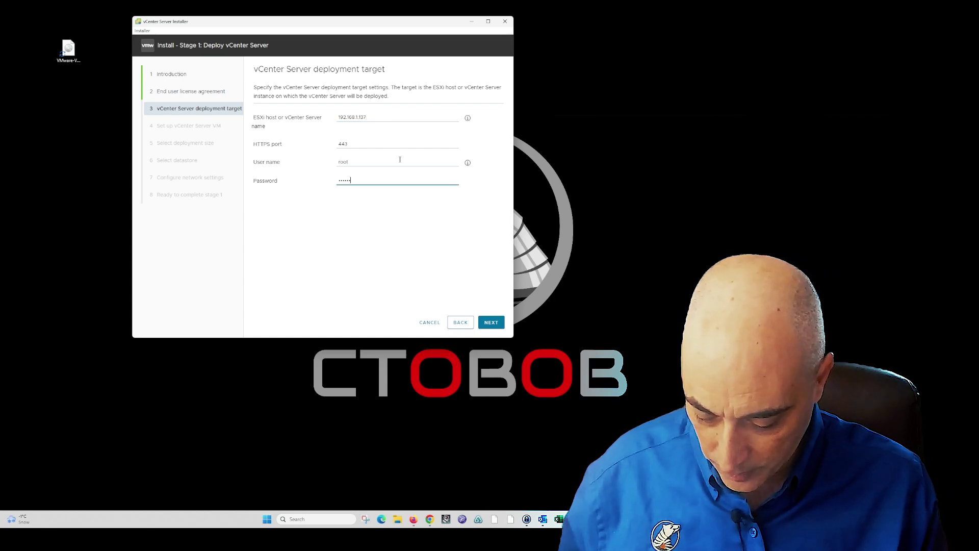
{"action": "key", "text": "Return"}
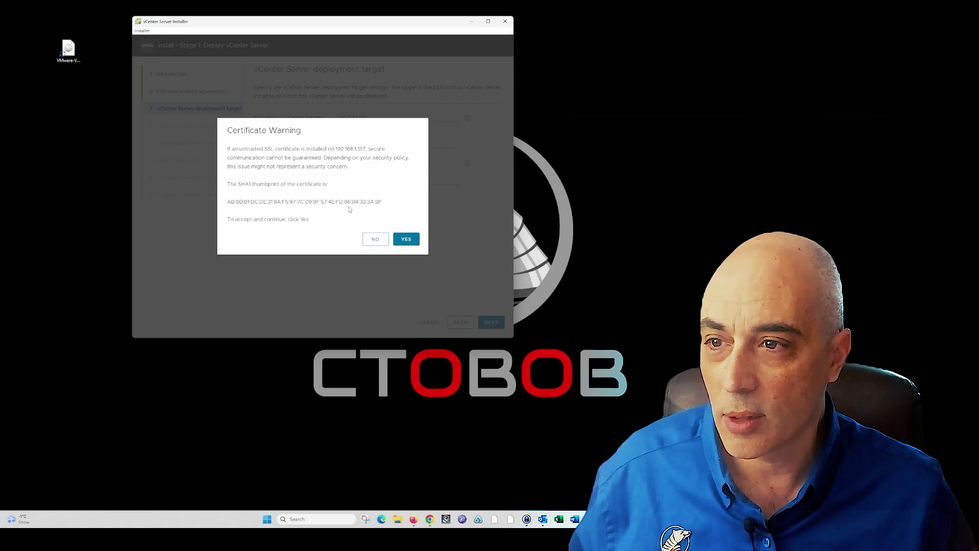
{"action": "left_click", "coordinate": [406, 239]}
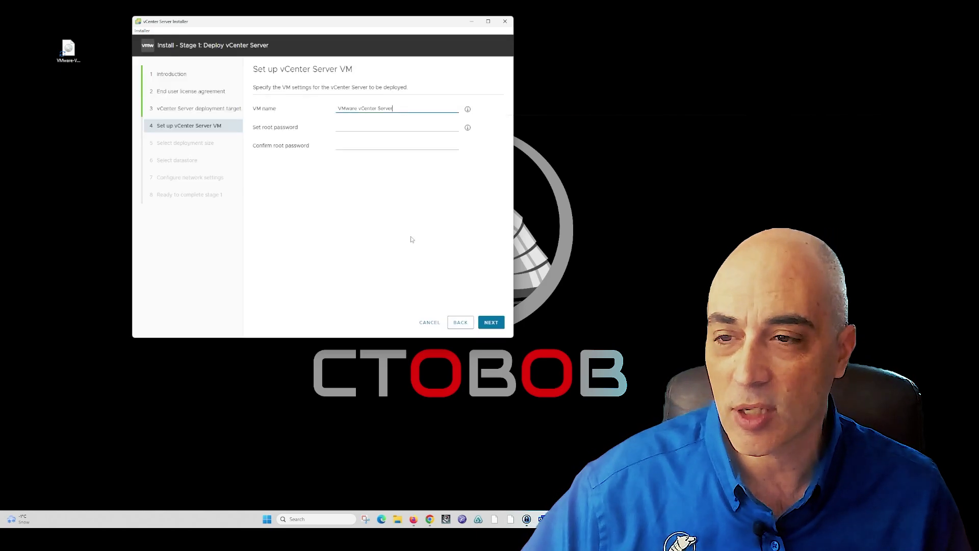
Name the vCenter VM VCSA8, checking it against the 192.168.1.220 VCSA8 entry in the hosts notes
{"action": "left_click_drag", "start_coordinate": [401, 108], "coordinate": [341, 109]}
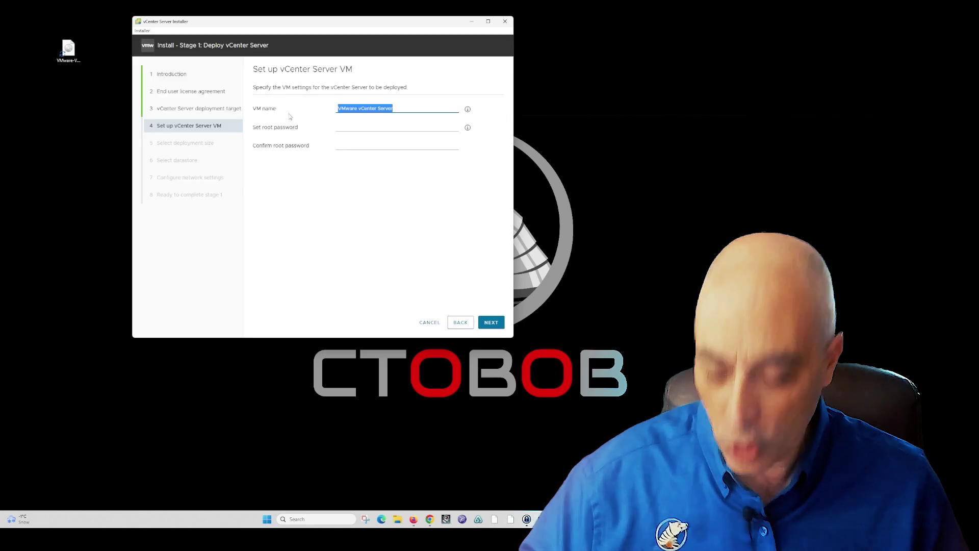
{"action": "type", "text": "vcSA8"}
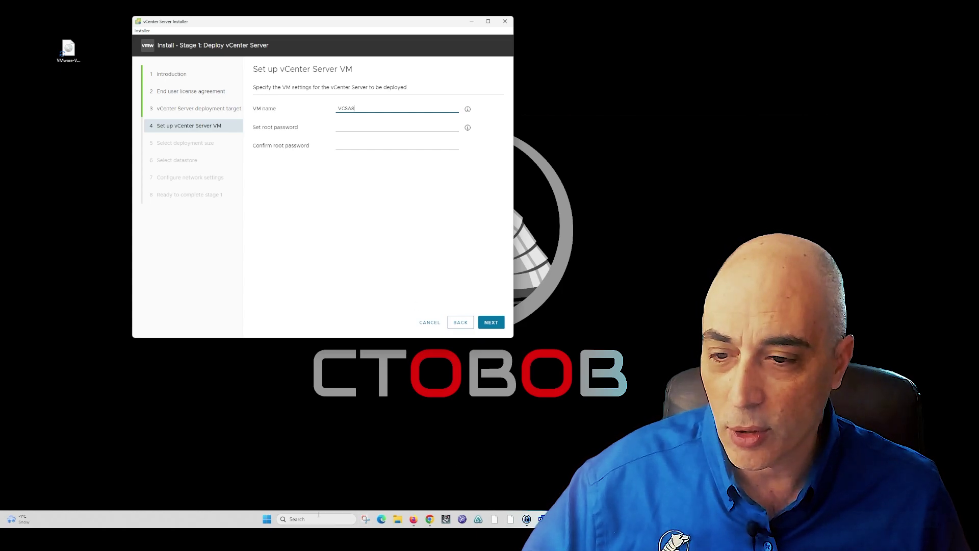
{"action": "left_click", "coordinate": [534, 157]}
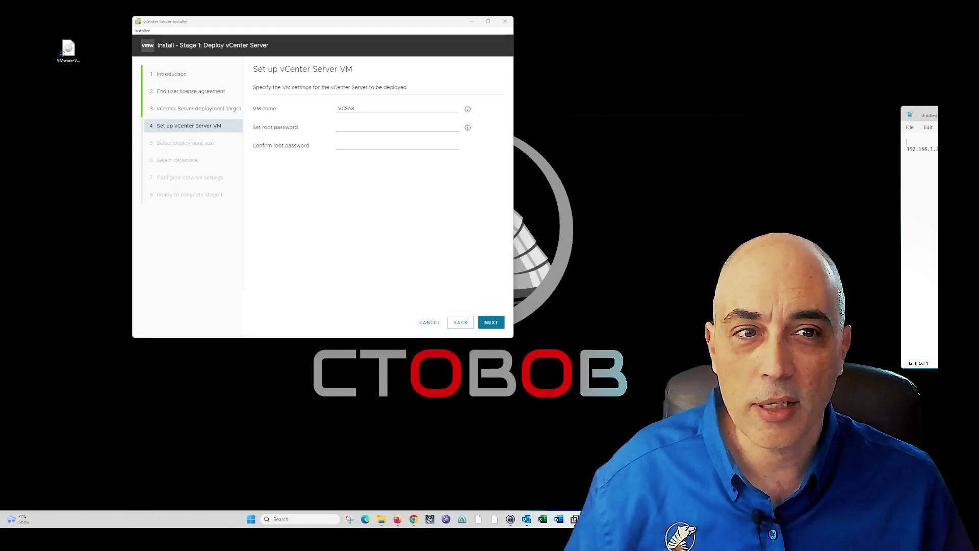
{"action": "left_click_drag", "start_coordinate": [758, 91], "coordinate": [579, 54]}
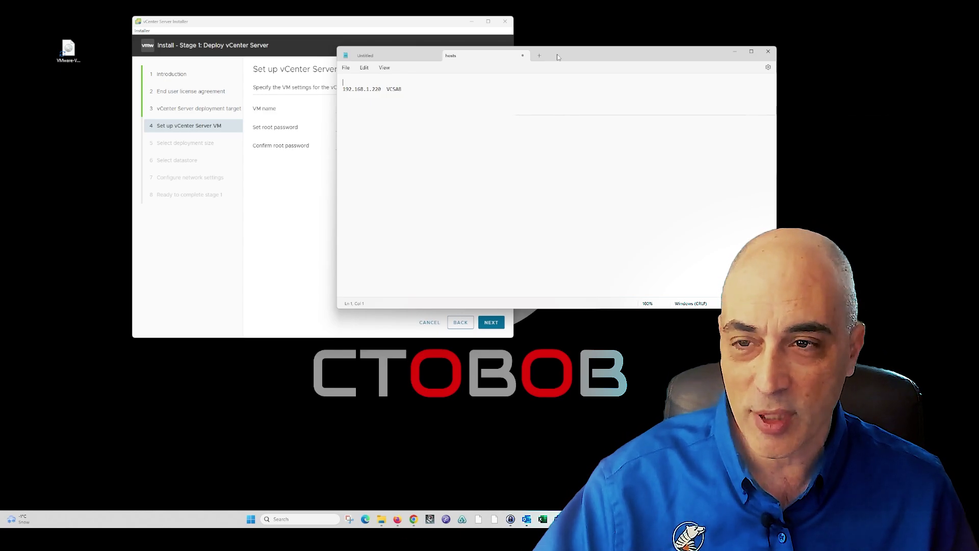
{"action": "left_click_drag", "start_coordinate": [558, 56], "coordinate": [677, 67]}
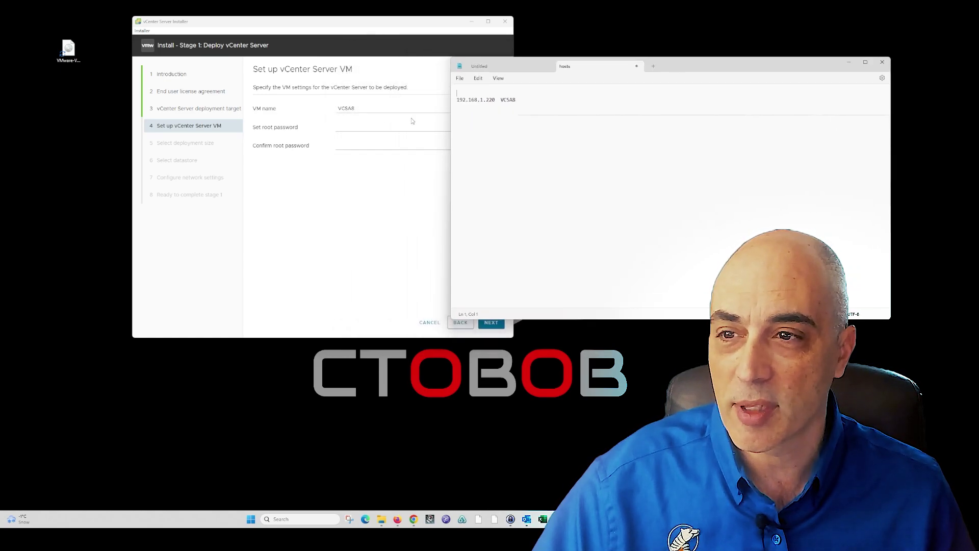
{"action": "left_click", "coordinate": [360, 127]}
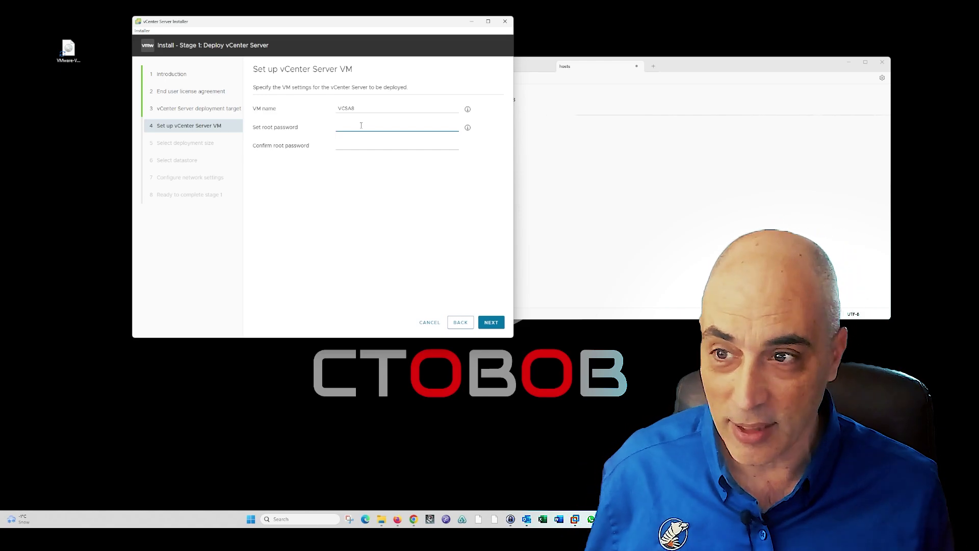
Enter and confirm the vCenter VM root password, then submit for validation
{"action": "type", "text": "VM"}
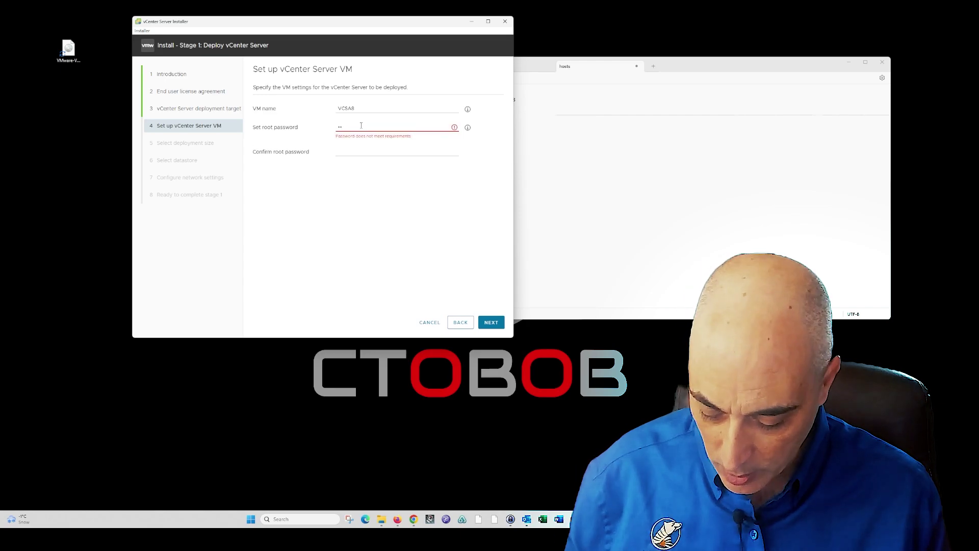
{"action": "type", "text": "•••••••"}
{"action": "key", "text": "Tab"}
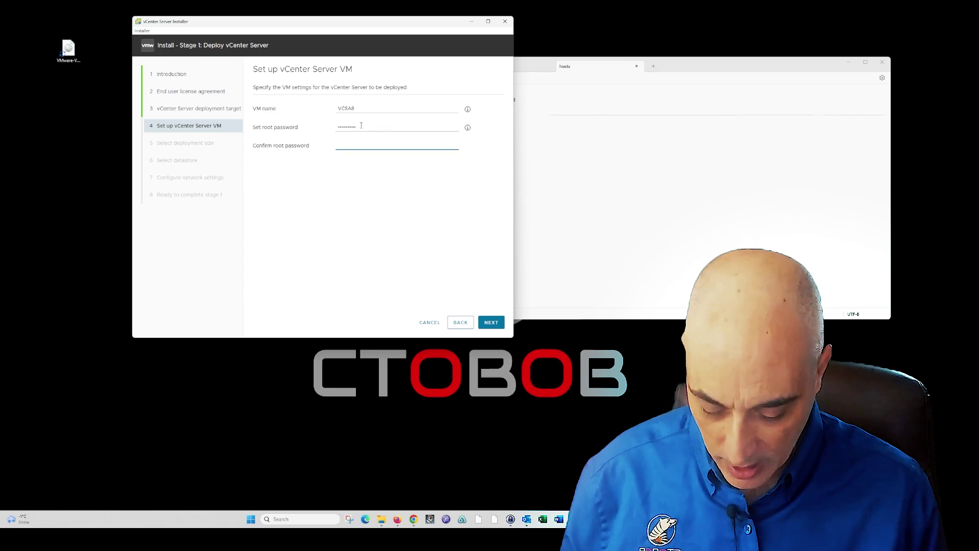
{"action": "type", "text": "••••••"}
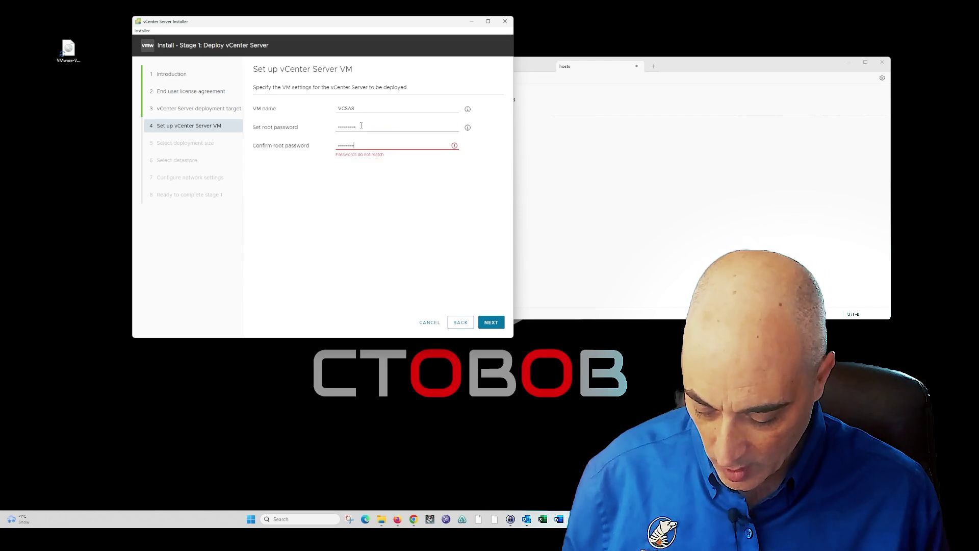
{"action": "type", "text": "•••"}
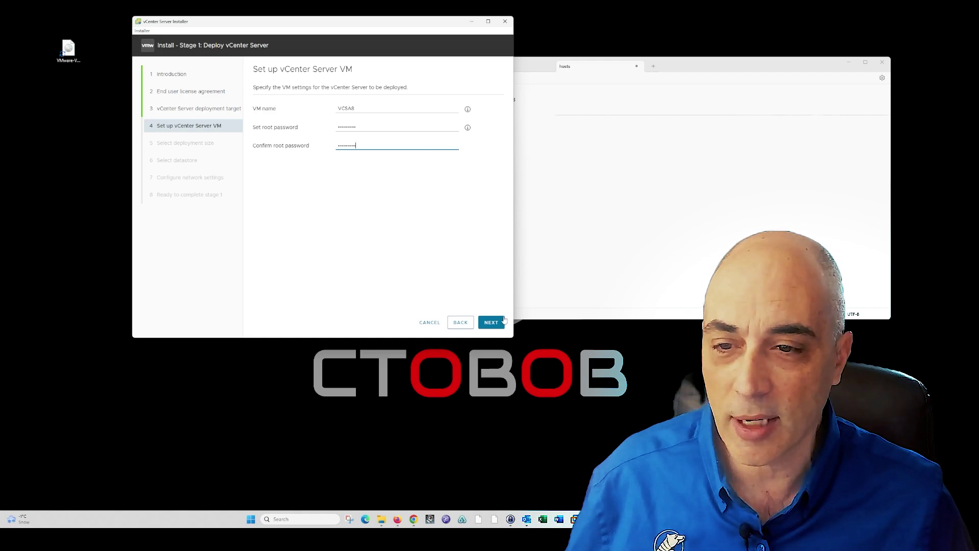
{"action": "left_click", "coordinate": [503, 321]}
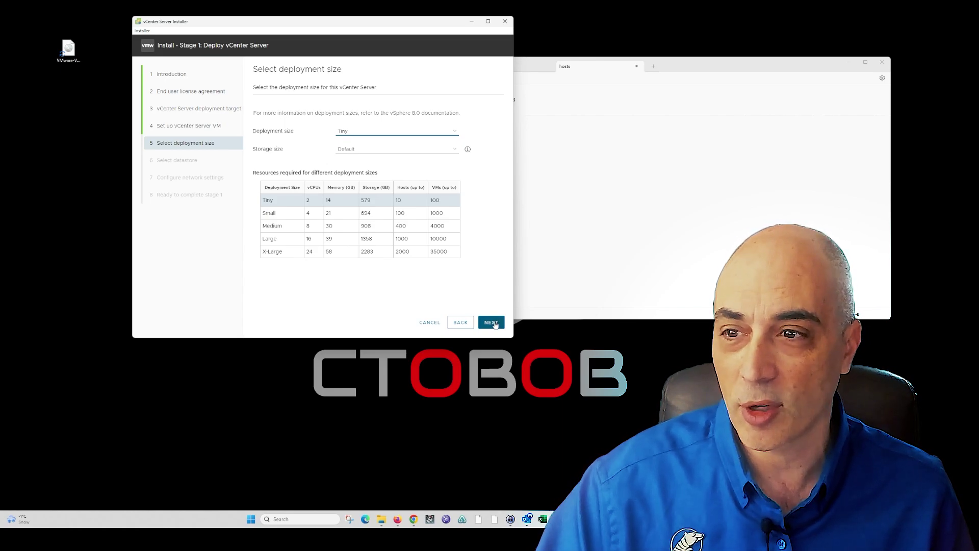
Keep the Tiny deployment size and place the VM on datastore1 with Thin Disk Mode enabled
{"action": "left_click", "coordinate": [492, 323]}
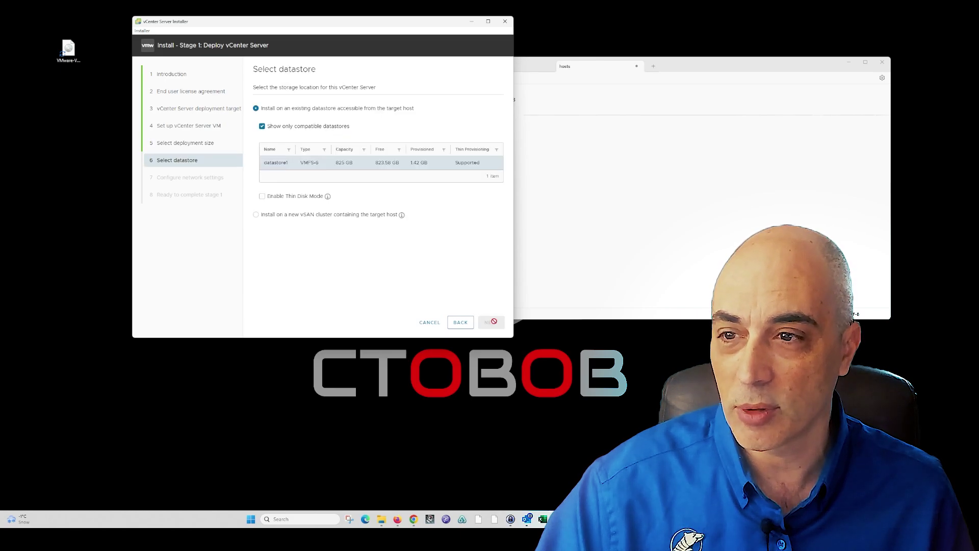
{"action": "left_click", "coordinate": [330, 162]}
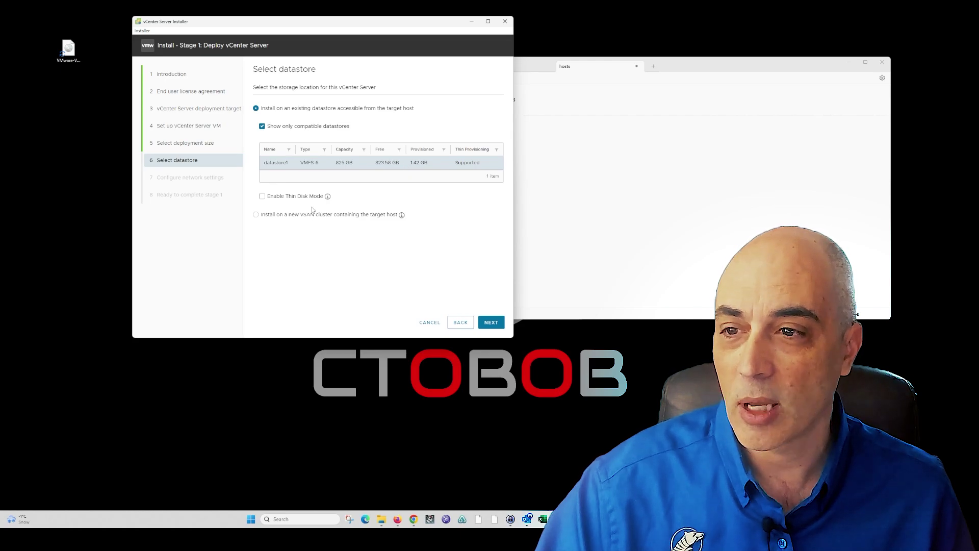
{"action": "mouse_move", "coordinate": [327, 198]}
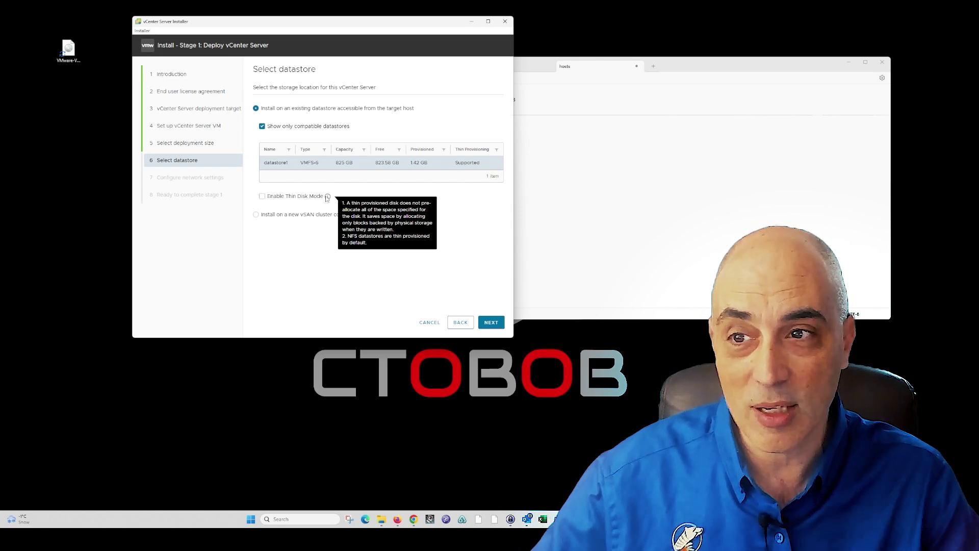
{"action": "left_click", "coordinate": [261, 197]}
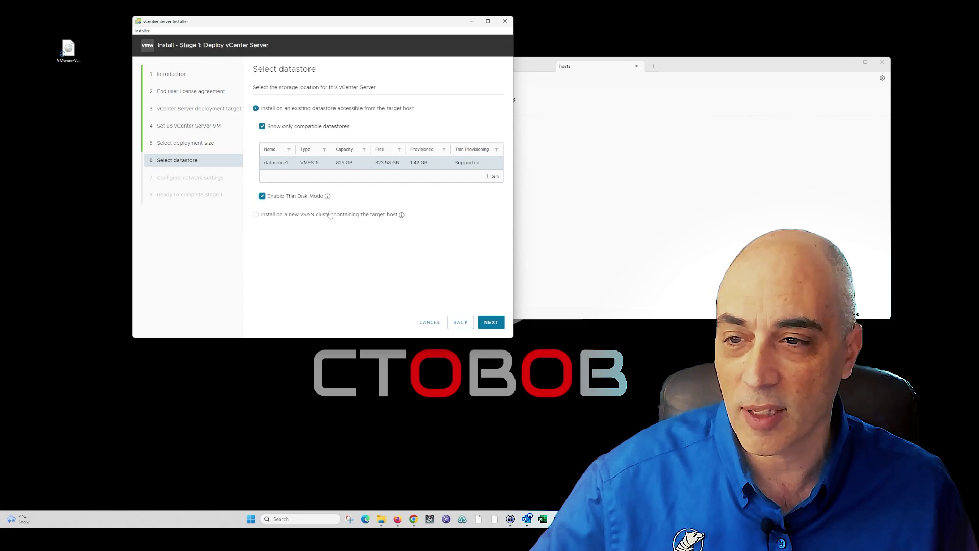
{"action": "left_click", "coordinate": [491, 322]}
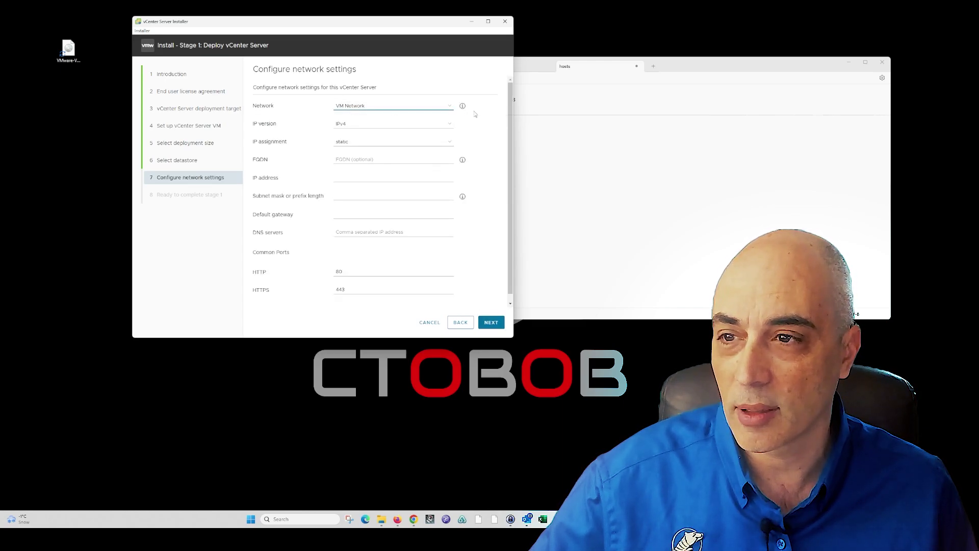
Keep VM Network as the network with static IPv4 assignment
{"action": "left_click", "coordinate": [444, 106]}
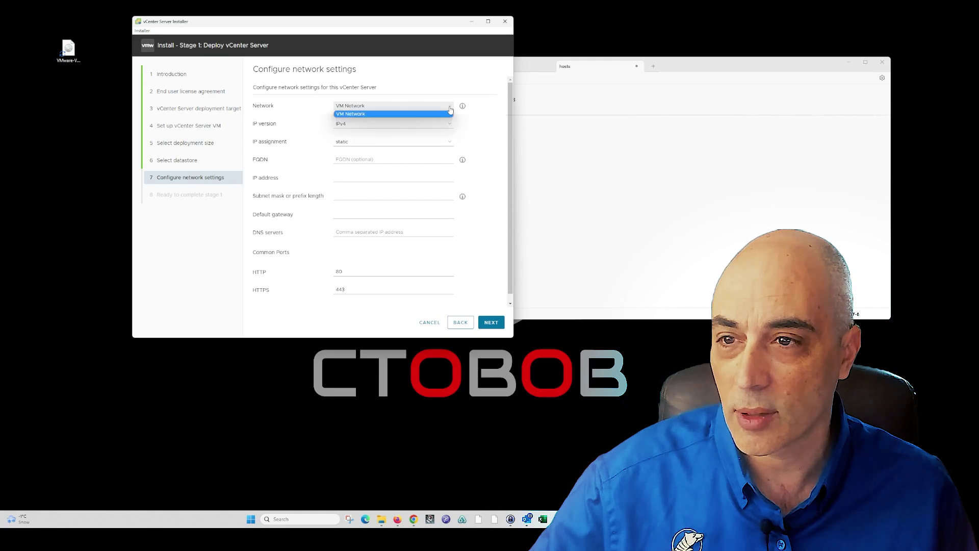
{"action": "left_click", "coordinate": [373, 108]}
{"action": "left_click", "coordinate": [395, 108]}
{"action": "left_click", "coordinate": [397, 109]}
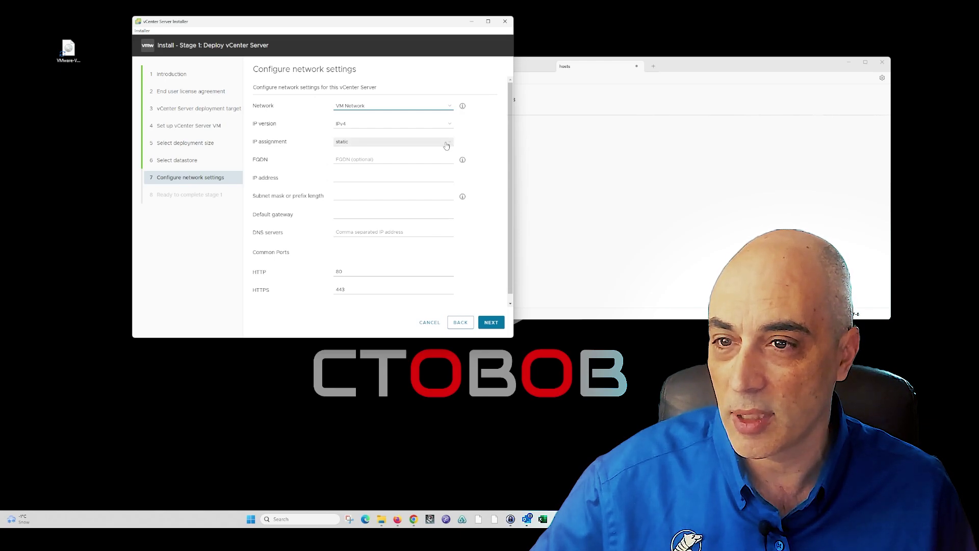
{"action": "left_click", "coordinate": [445, 144]}
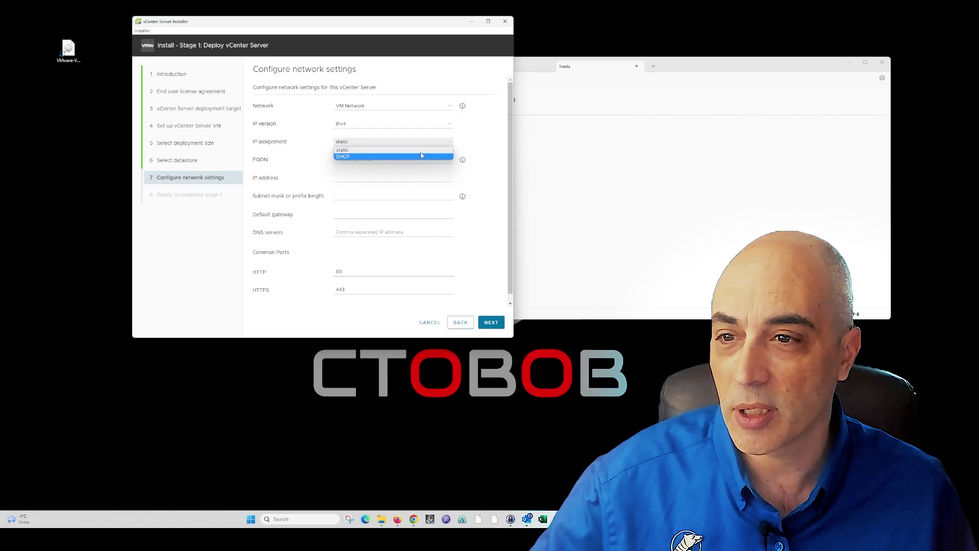
{"action": "left_click", "coordinate": [459, 139]}
Set IP 192.168.1.220, mask 255.255.255.0, gateway and DNS 192.168.1.1
{"action": "left_click", "coordinate": [369, 178]}
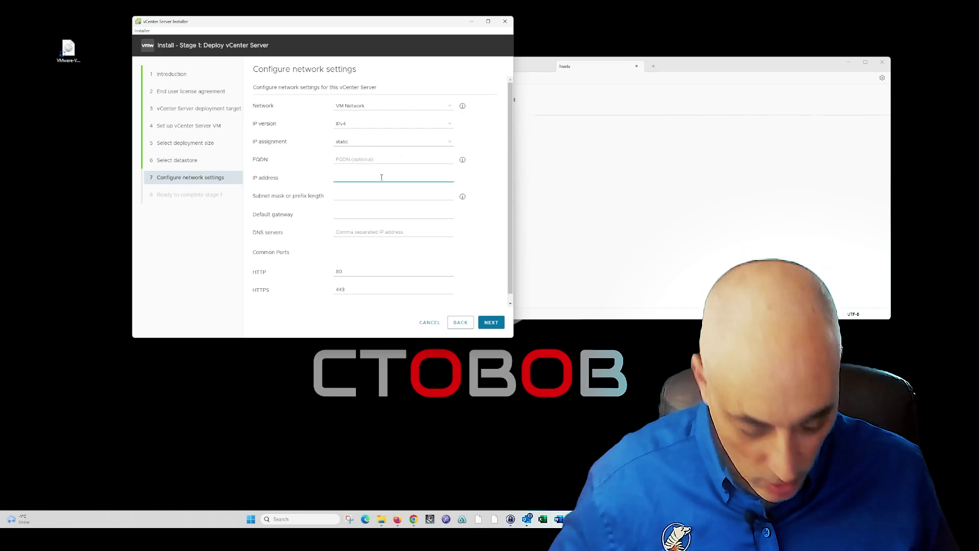
{"action": "type", "text": "192.168"}
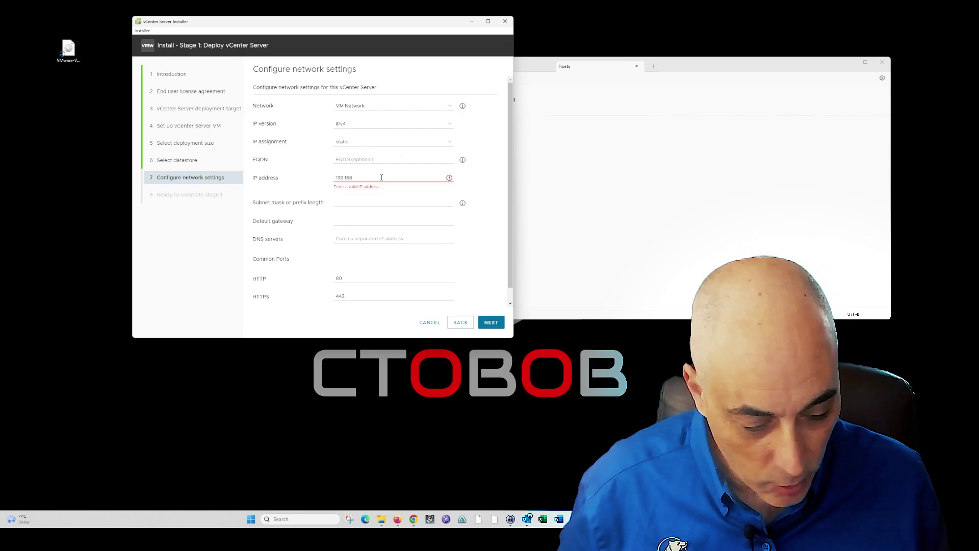
{"action": "type", "text": ".1.220"}
{"action": "left_click", "coordinate": [714, 62]}
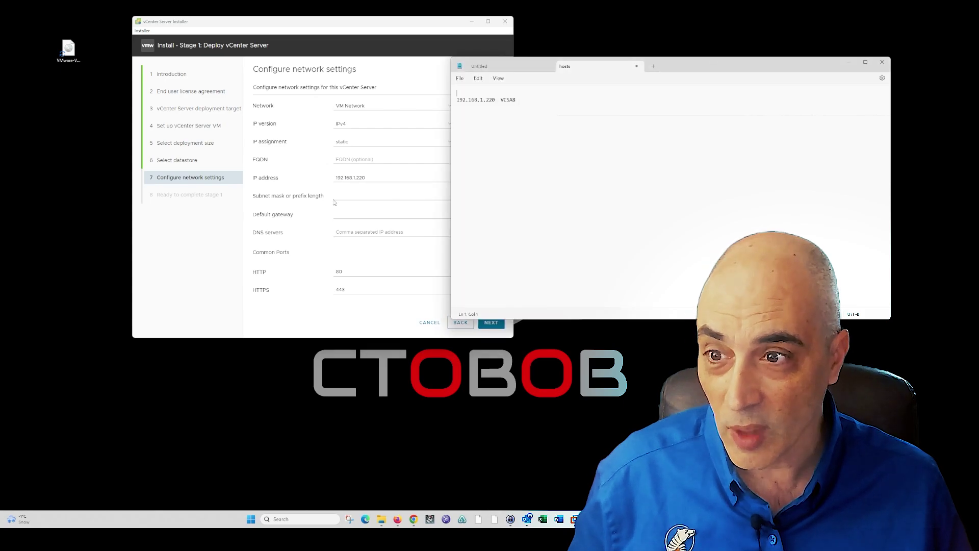
{"action": "left_click", "coordinate": [348, 197]}
{"action": "type", "text": "25"}
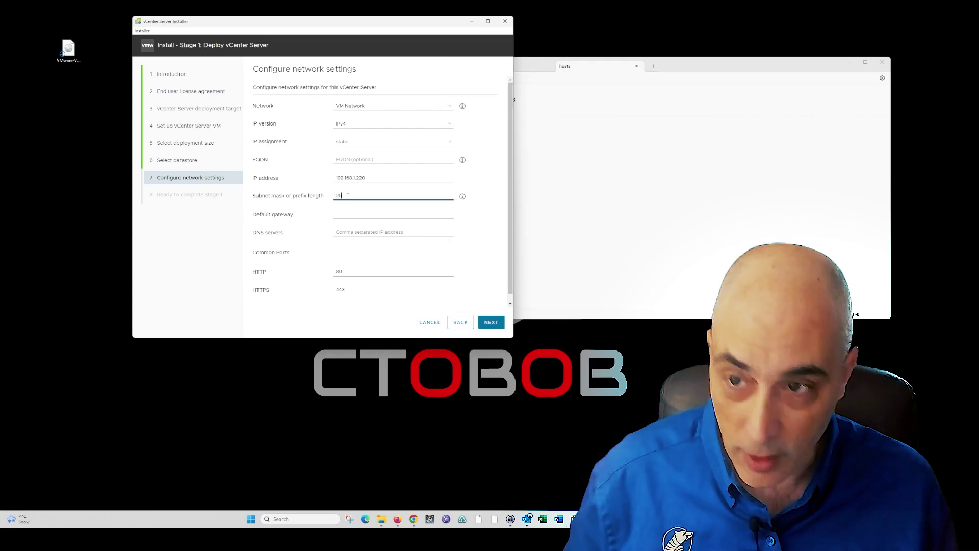
{"action": "type", "text": "5.255.255.0"}
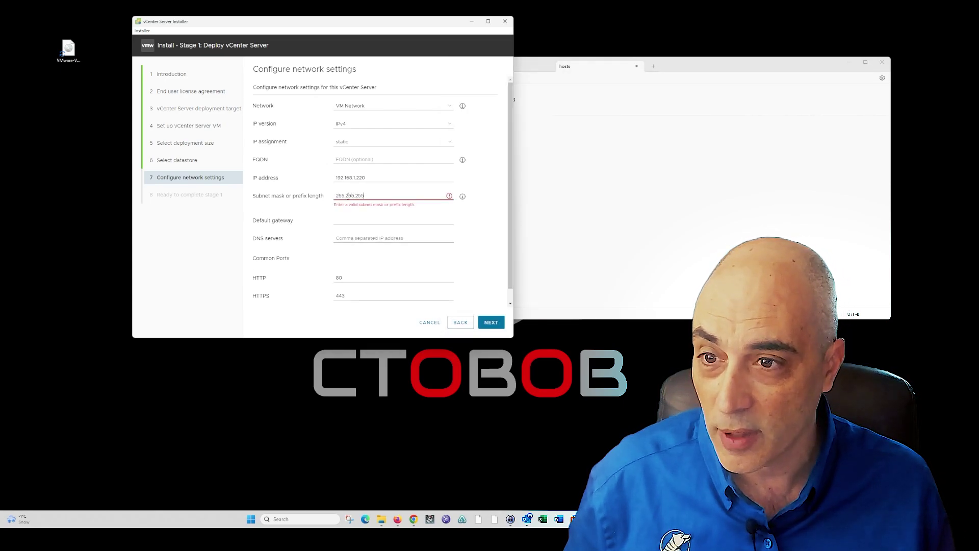
{"action": "left_click", "coordinate": [354, 214]}
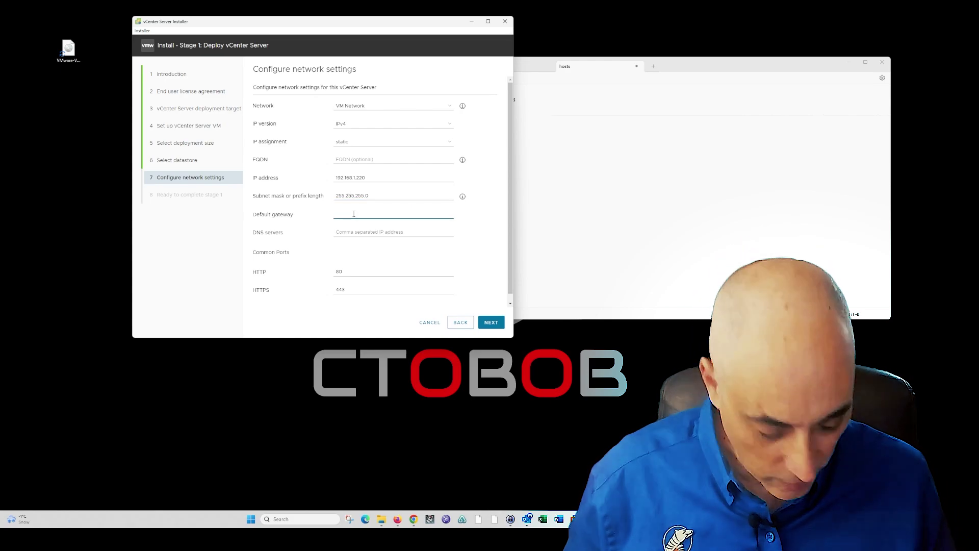
{"action": "type", "text": "192.168.1.1"}
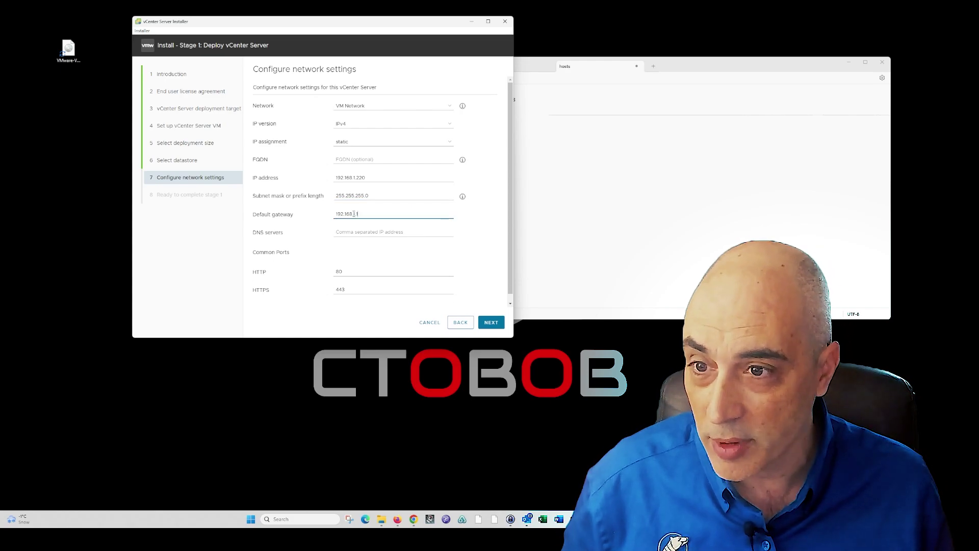
{"action": "key", "text": "Tab"}
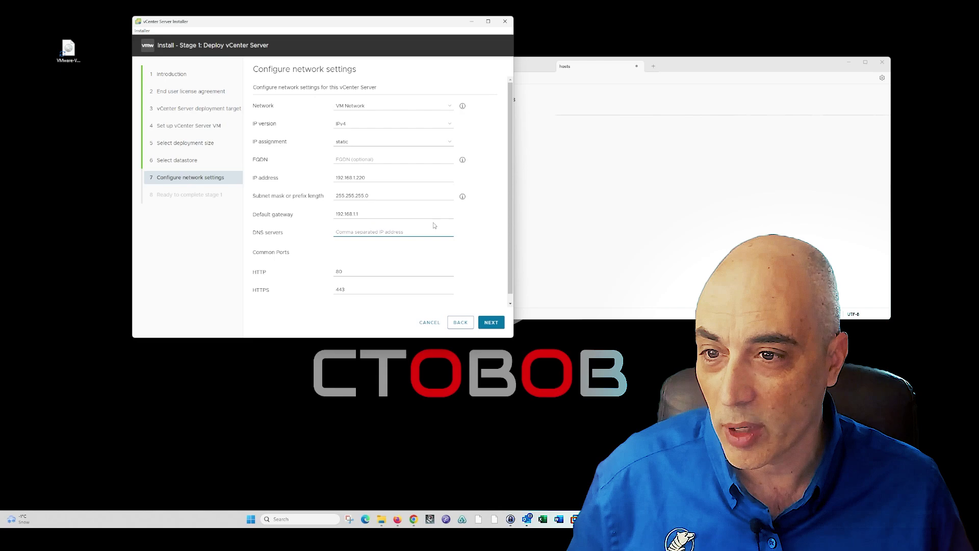
{"action": "type", "text": "192.168.1.1"}
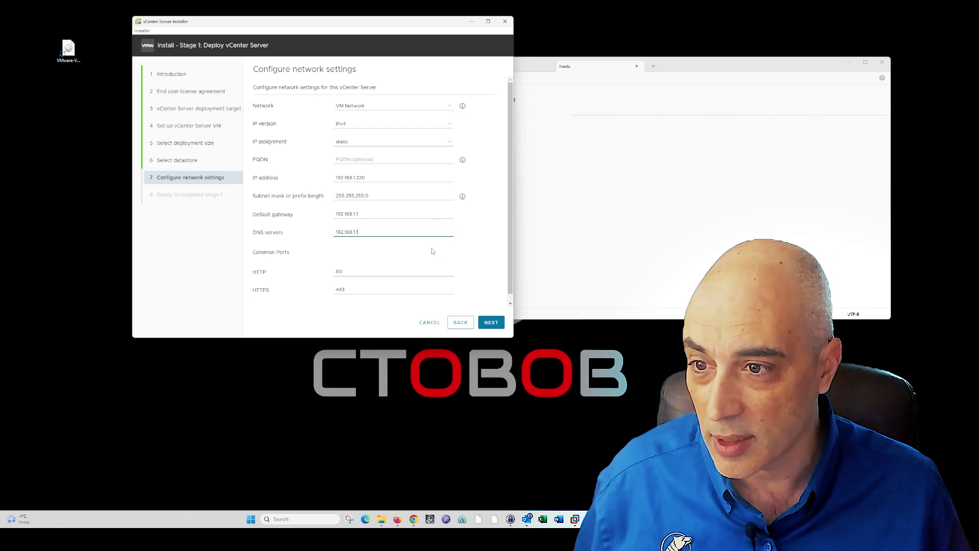
{"action": "left_click", "coordinate": [493, 321]}
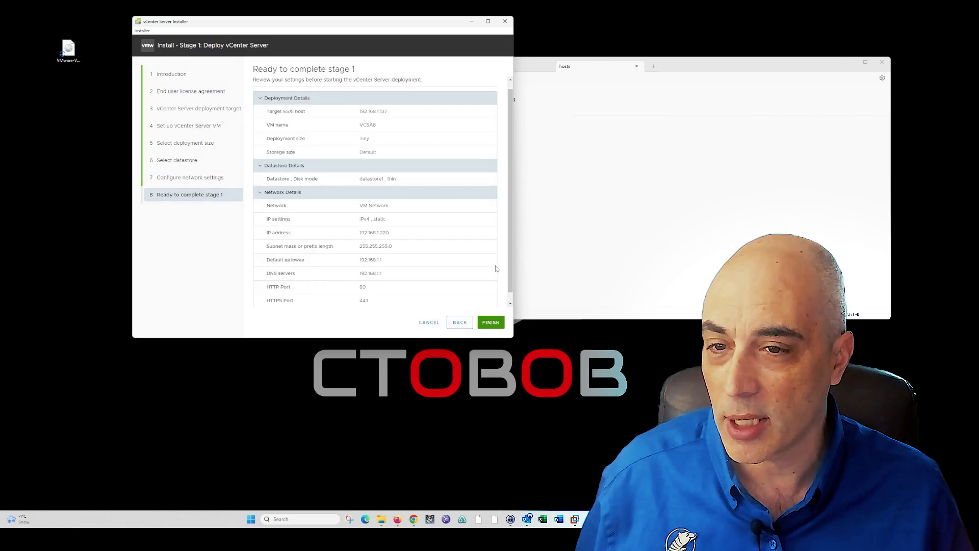
Review the Ready to complete stage 1 summary and finish to begin deploying vCenter Server
{"action": "scroll", "coordinate": [494, 325], "scroll_direction": "down", "scroll_amount": 1}
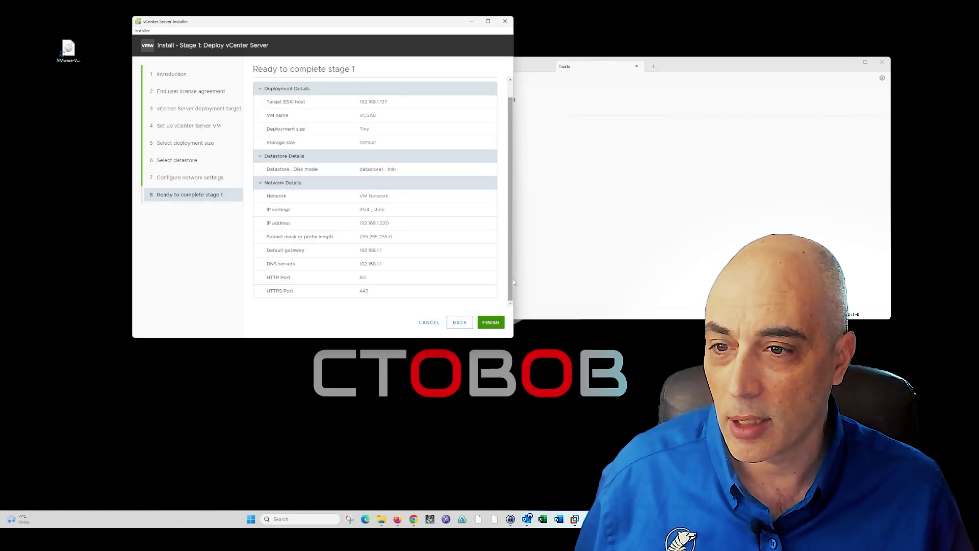
{"action": "left_click", "coordinate": [491, 322]}
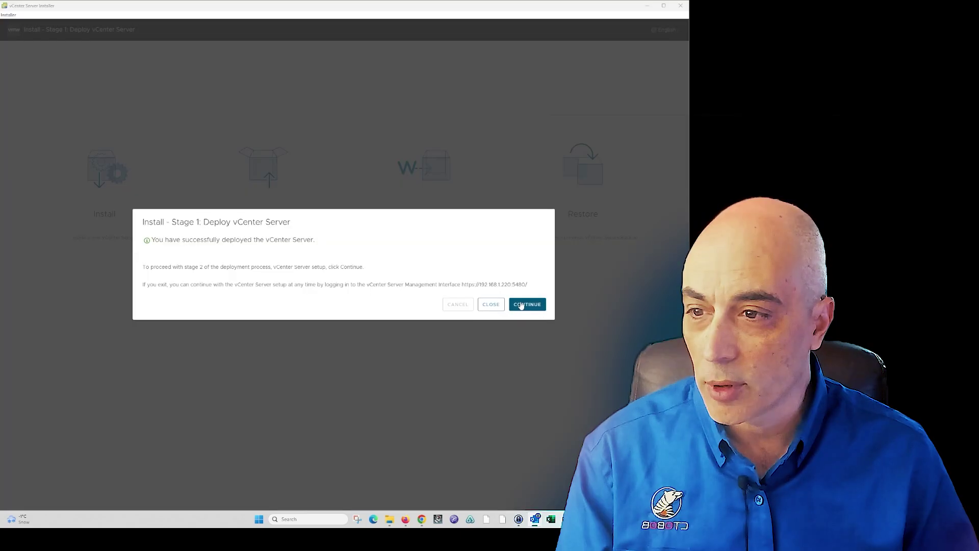
Continue from the completed Stage 1 past the Stage 2 introduction
{"action": "left_click", "coordinate": [522, 305]}
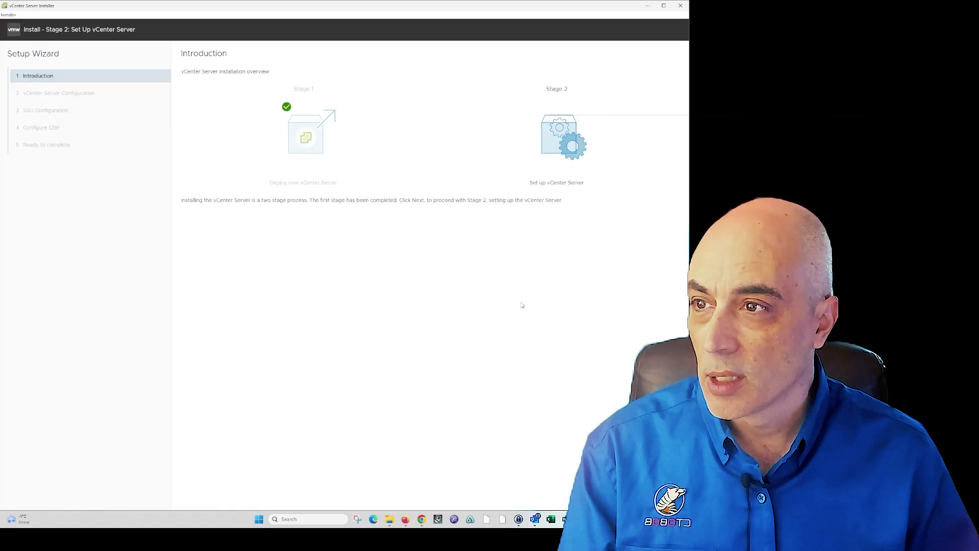
{"action": "left_click", "coordinate": [670, 497]}
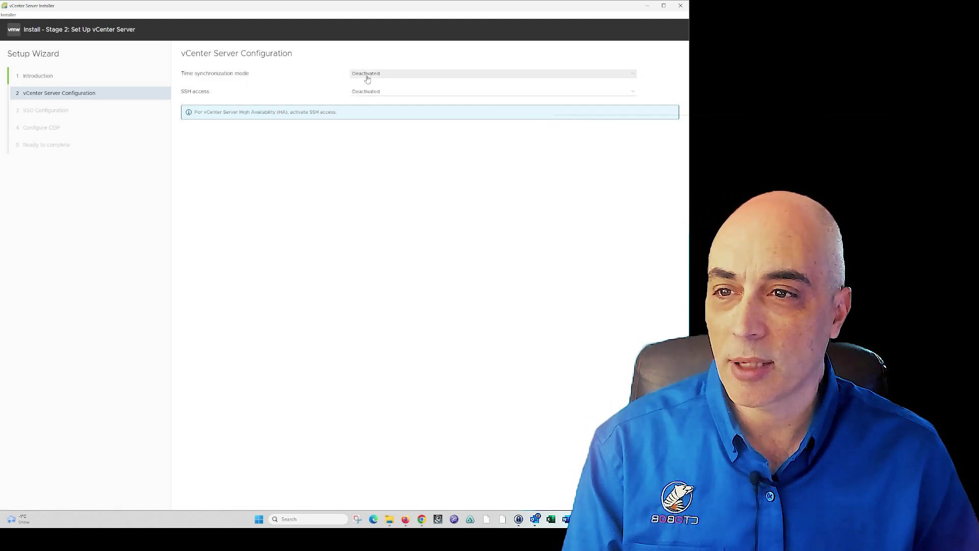
Try NTP servers for time synchronization, then set it back to Deactivated
{"action": "left_click", "coordinate": [367, 76]}
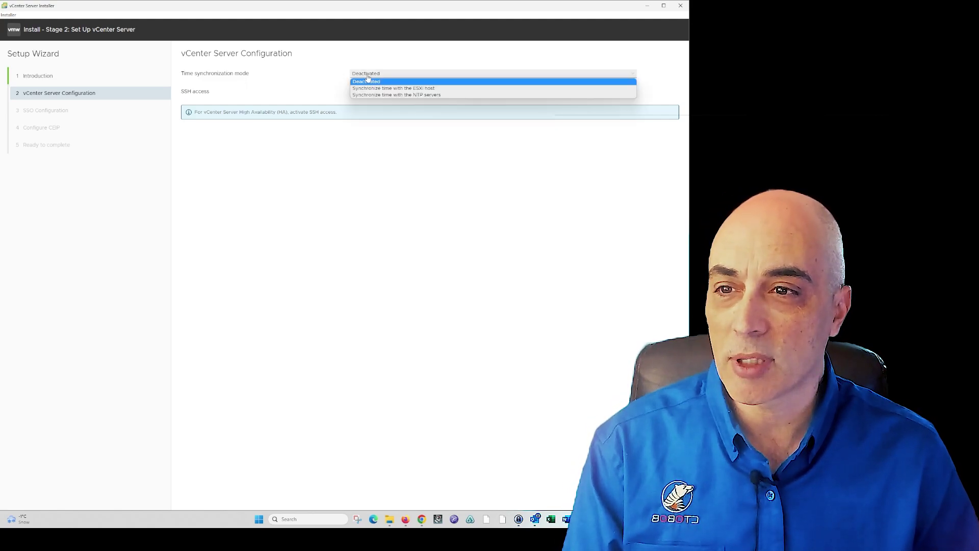
{"action": "left_click", "coordinate": [402, 95]}
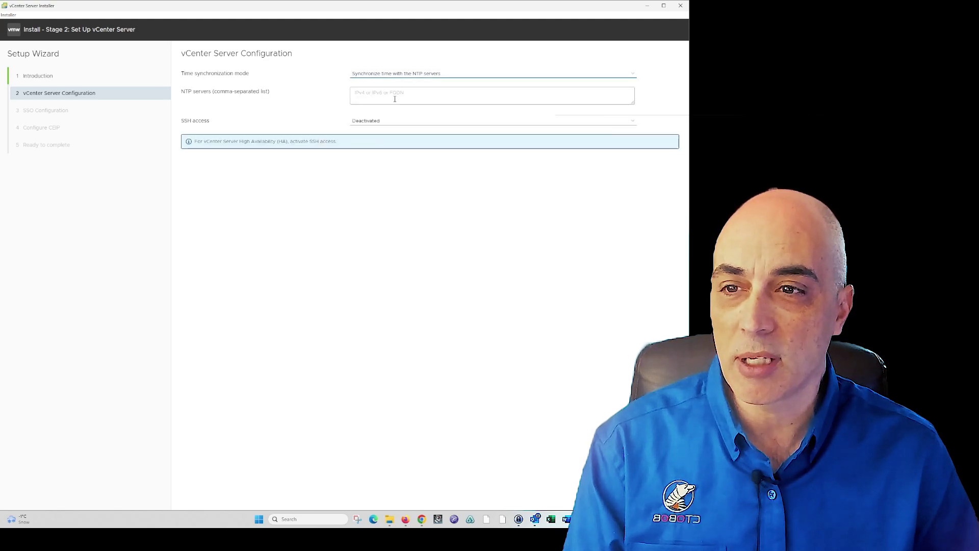
{"action": "left_click", "coordinate": [437, 75]}
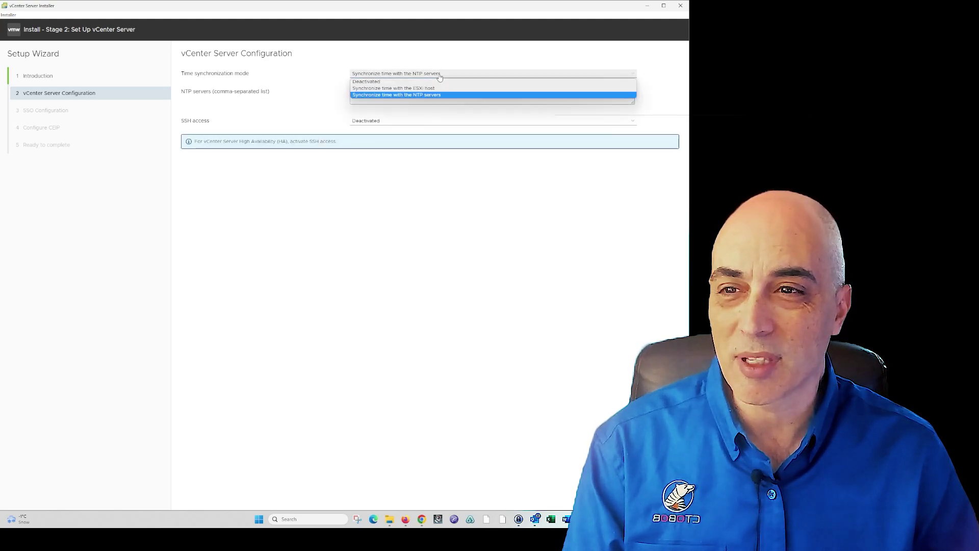
{"action": "left_click", "coordinate": [401, 82]}
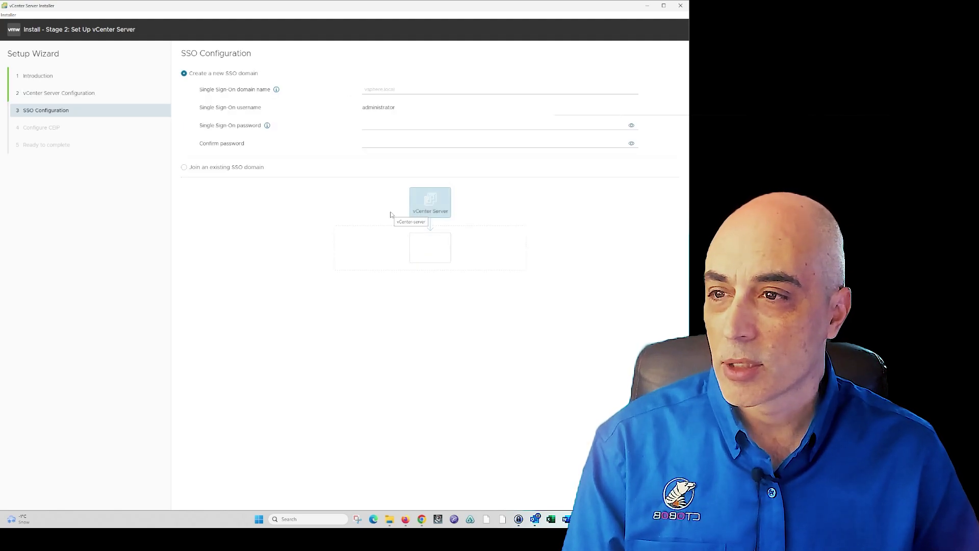
Enter vsphere.local as the new SSO domain and type the administrator password
{"action": "left_click", "coordinate": [381, 89]}
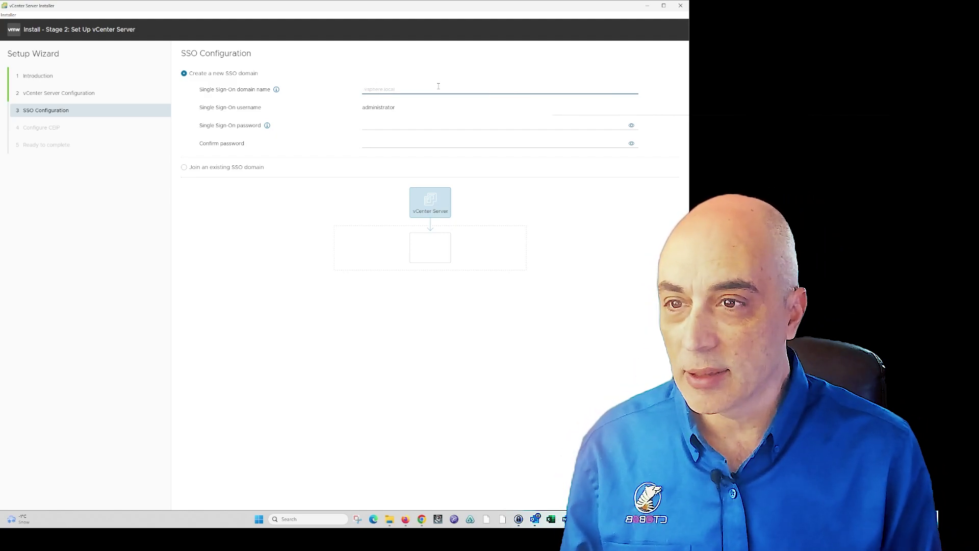
{"action": "type", "text": "vsphere.local"}
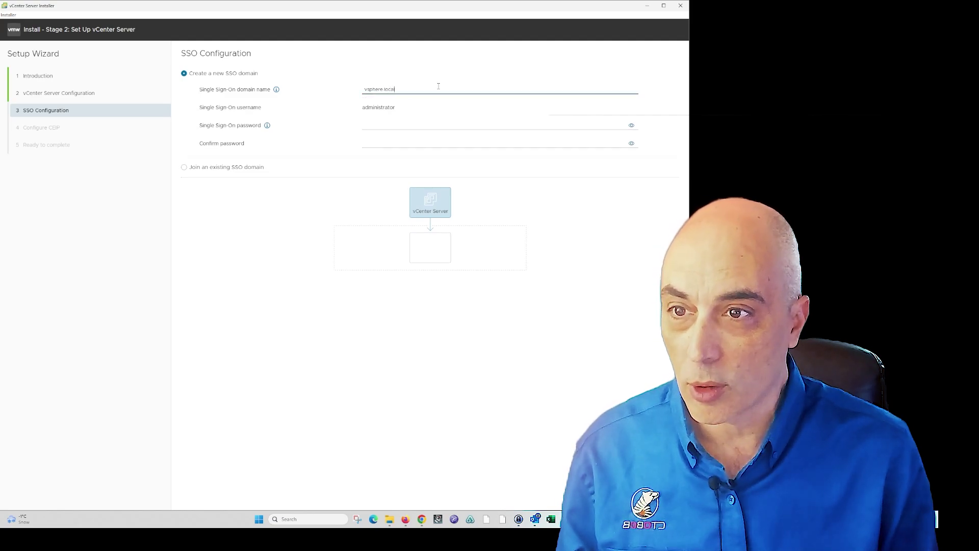
{"action": "left_click", "coordinate": [405, 122]}
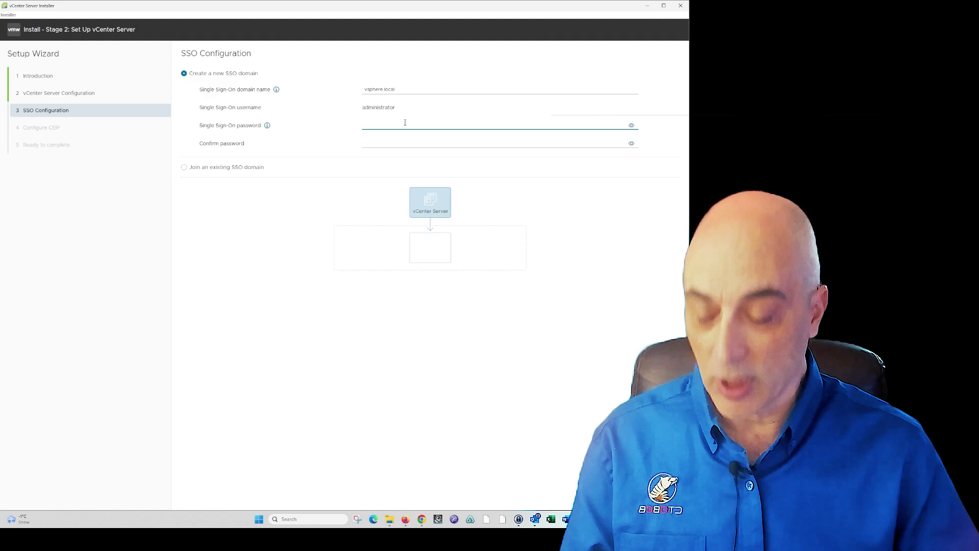
{"action": "type", "text": "••••••••••"}
Confirm the SSO password, continue to CEIP, and uncheck Join CEIP
{"action": "key", "text": "Tab"}
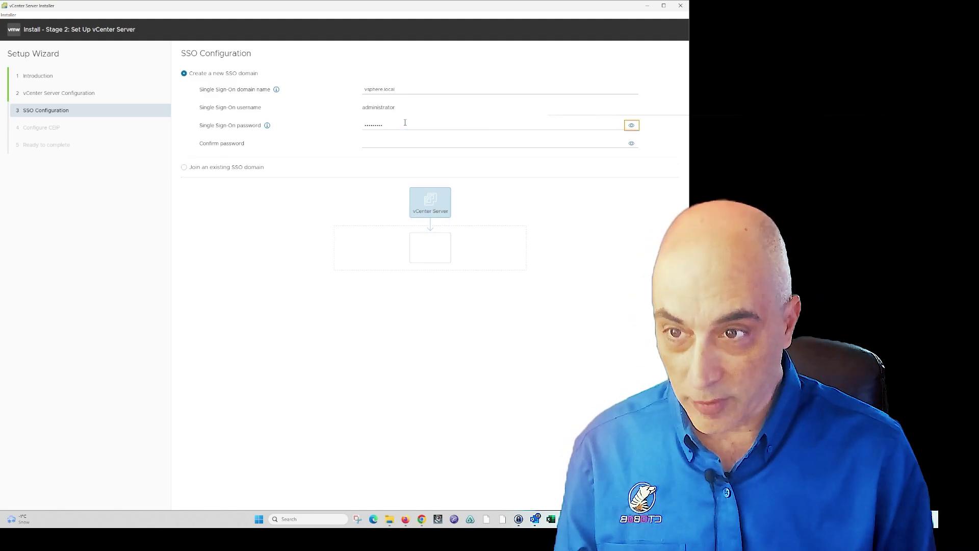
{"action": "key", "text": "Tab"}
{"action": "type", "text": "••••"}
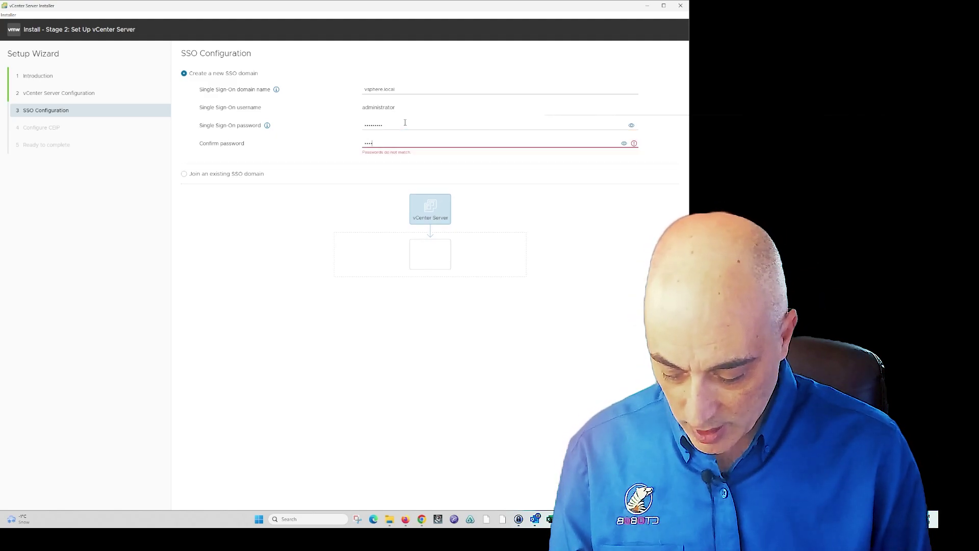
{"action": "type", "text": "••••••"}
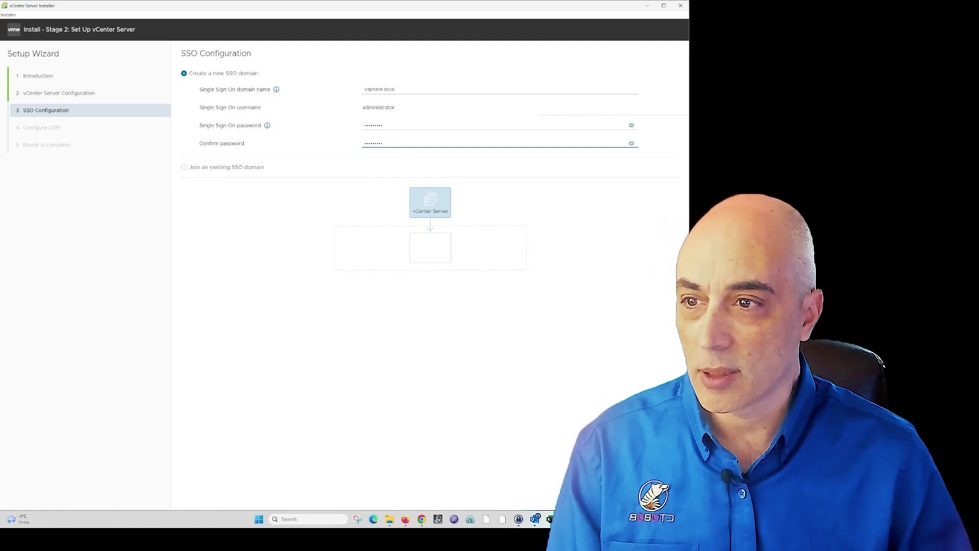
{"action": "left_click", "coordinate": [668, 497]}
{"action": "left_click", "coordinate": [234, 241]}
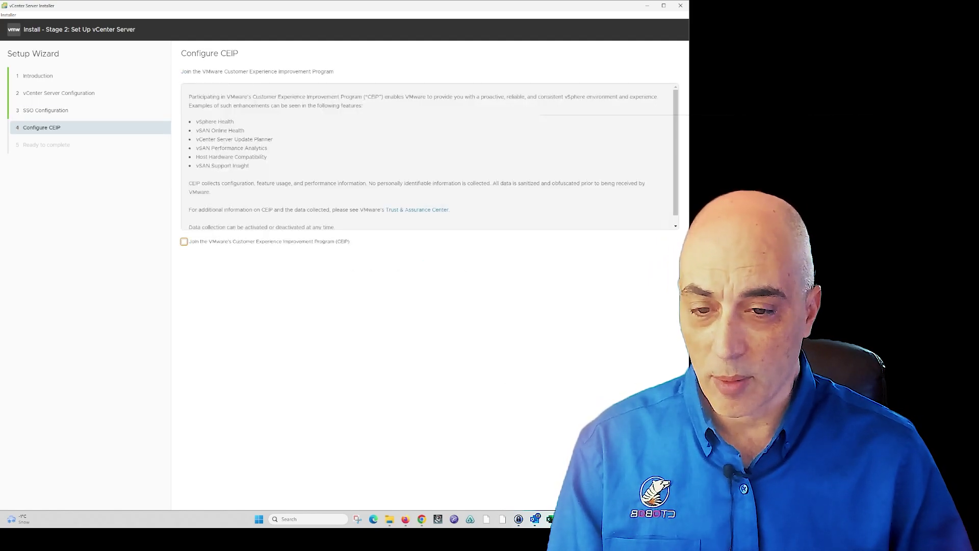
Finish the Stage 2 wizard and acknowledge the warning so setup runs to completion
{"action": "left_click", "coordinate": [668, 498]}
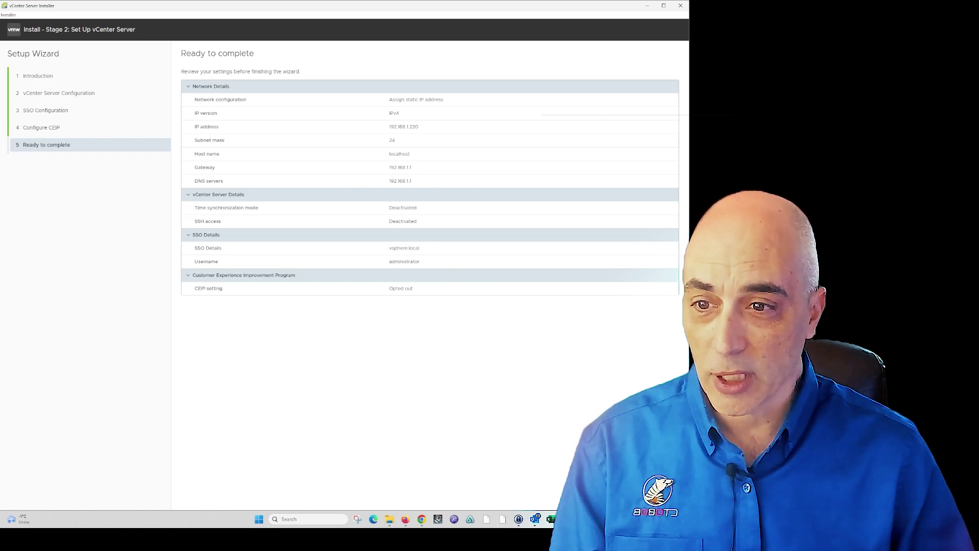
{"action": "left_click", "coordinate": [668, 497]}
{"action": "left_click", "coordinate": [429, 287]}
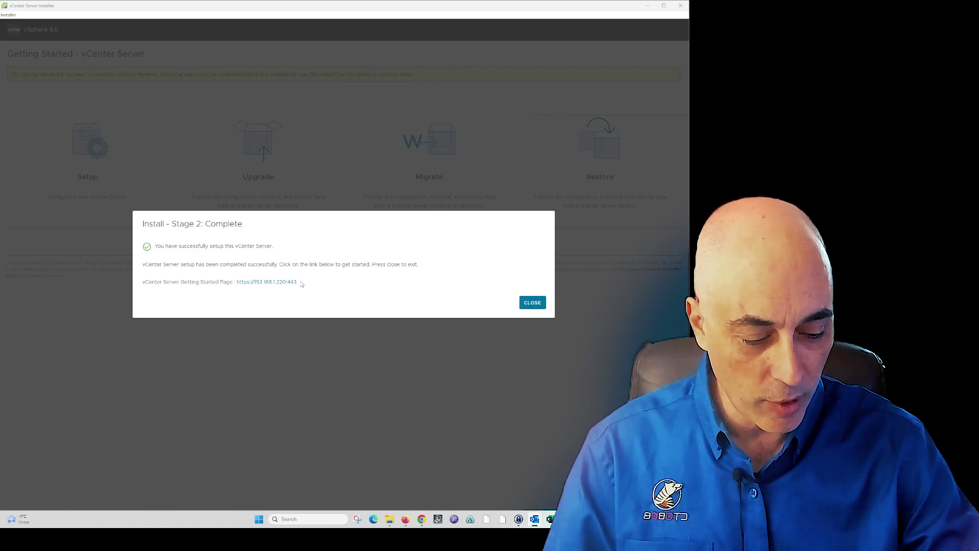
Open the Getting Started page, bypass the certificate warning for 192.168.1.220, and launch the vSphere Client
{"action": "left_click", "coordinate": [288, 283]}
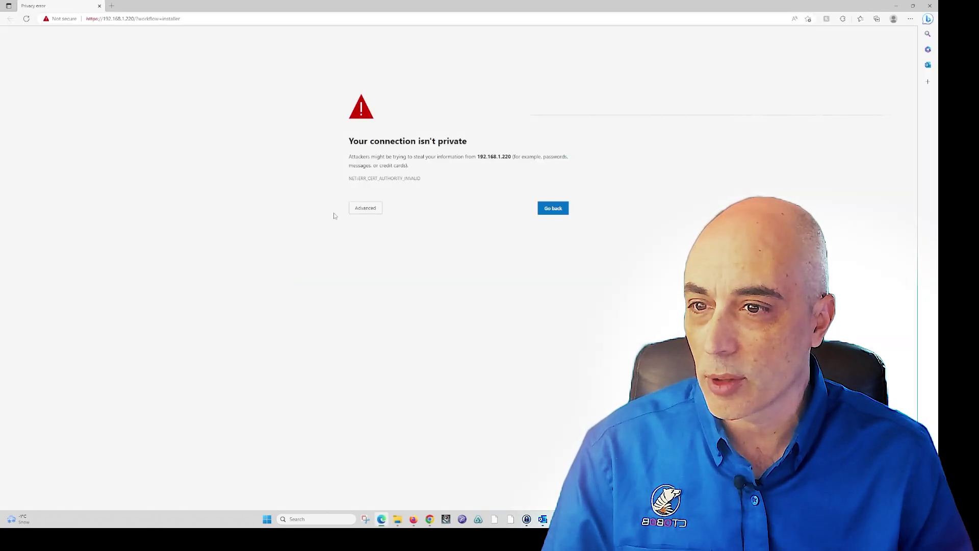
{"action": "left_click", "coordinate": [366, 209]}
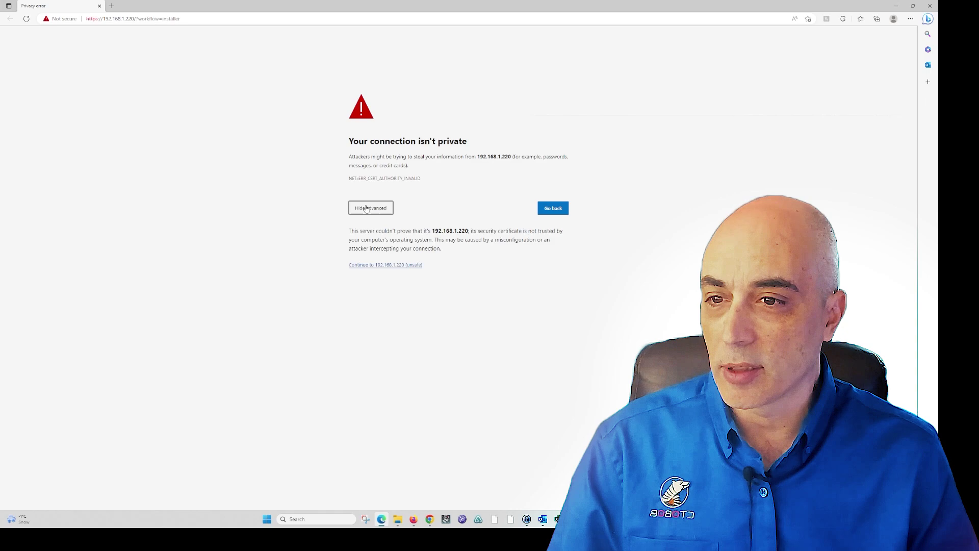
{"action": "left_click", "coordinate": [385, 265]}
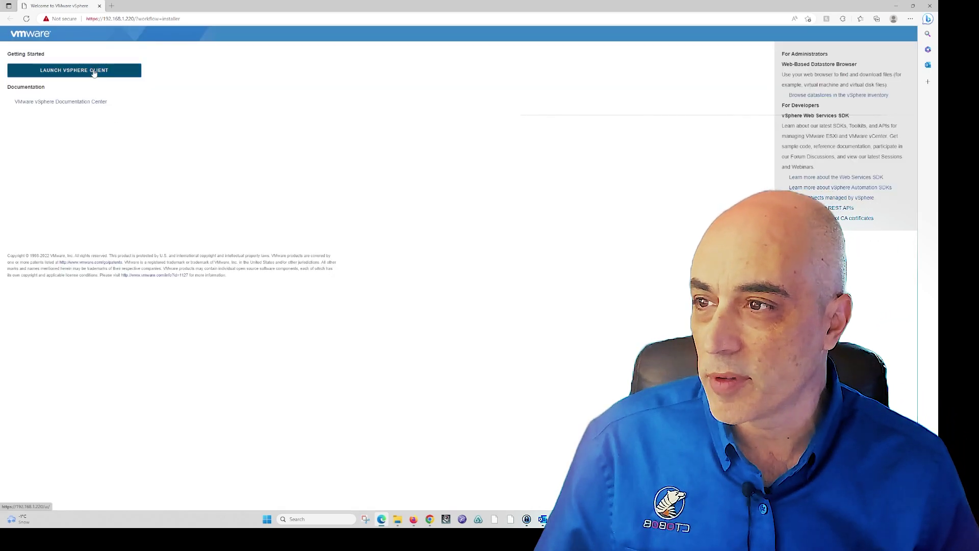
{"action": "left_click", "coordinate": [97, 70]}
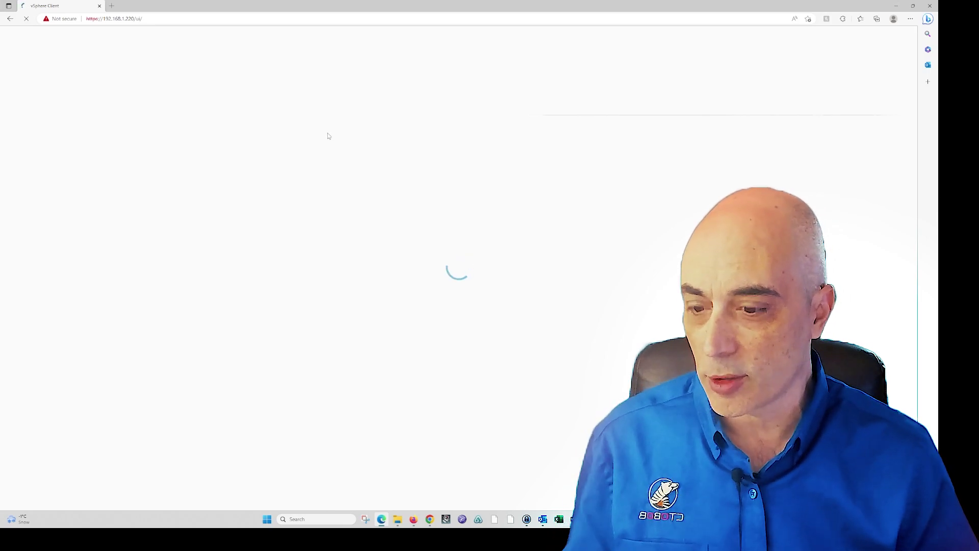
Log in to the vSphere Client as the vsphere.local administrator with the SSO password
{"action": "left_click", "coordinate": [110, 244]}
{"action": "type", "text": "adm"}
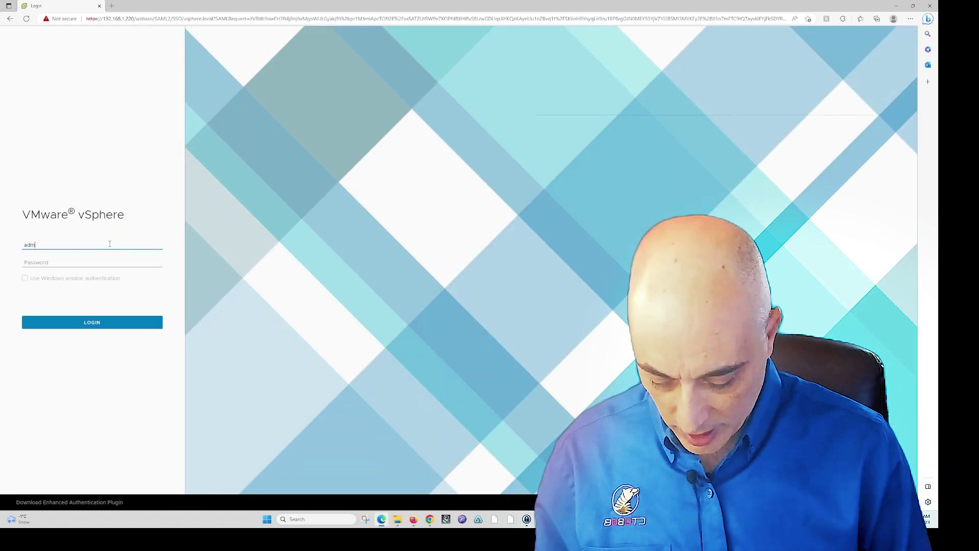
{"action": "type", "text": "inistrator@"}
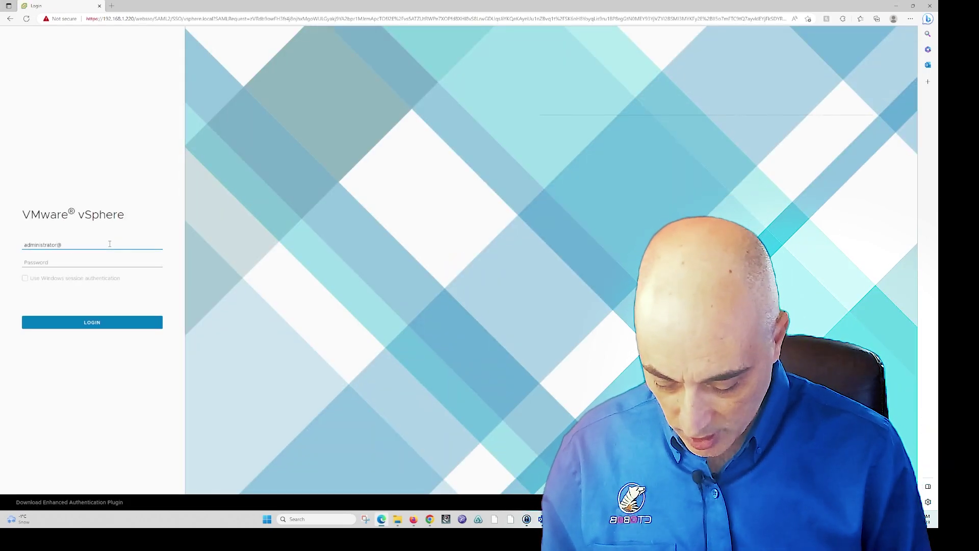
{"action": "type", "text": "vsphere.local"}
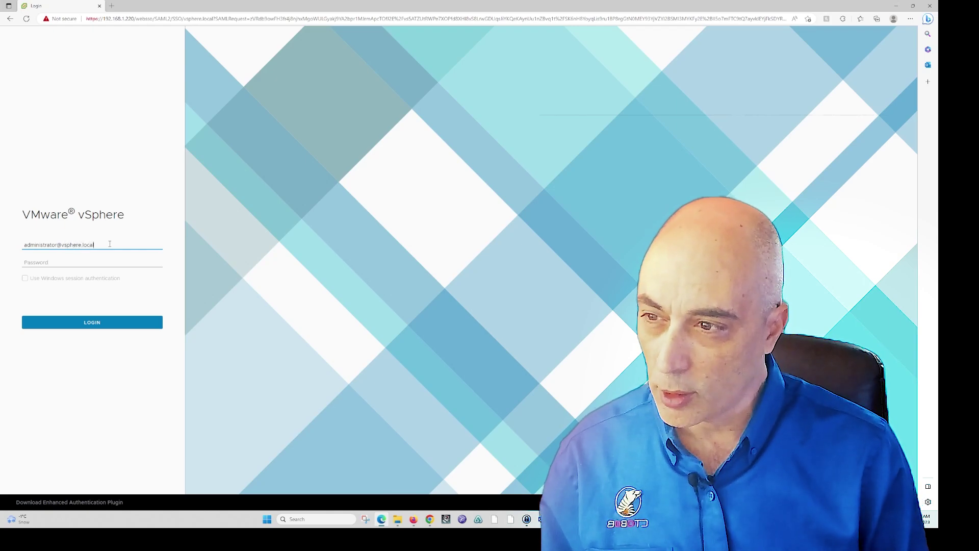
{"action": "key", "text": "Tab"}
{"action": "type", "text": "****"}
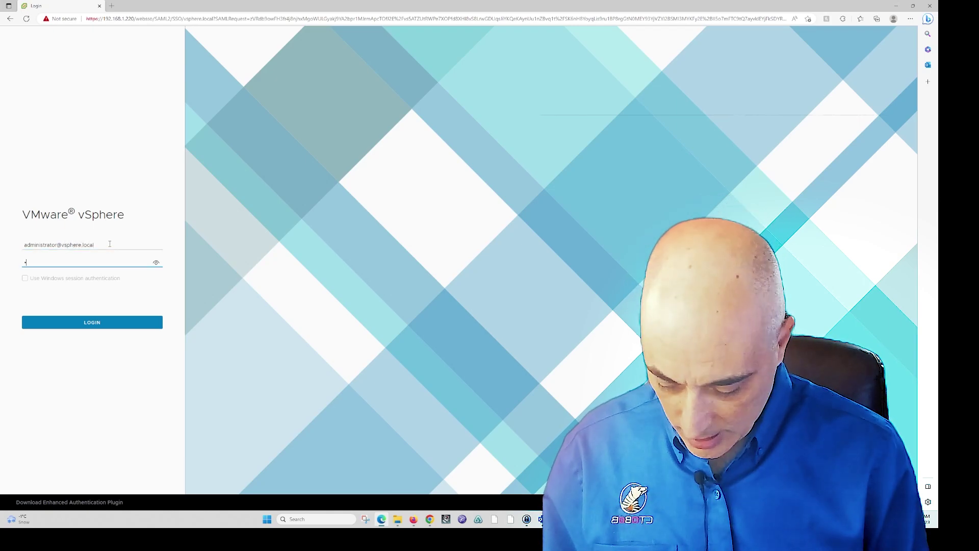
{"action": "type", "text": "*****"}
{"action": "key", "text": "Return"}
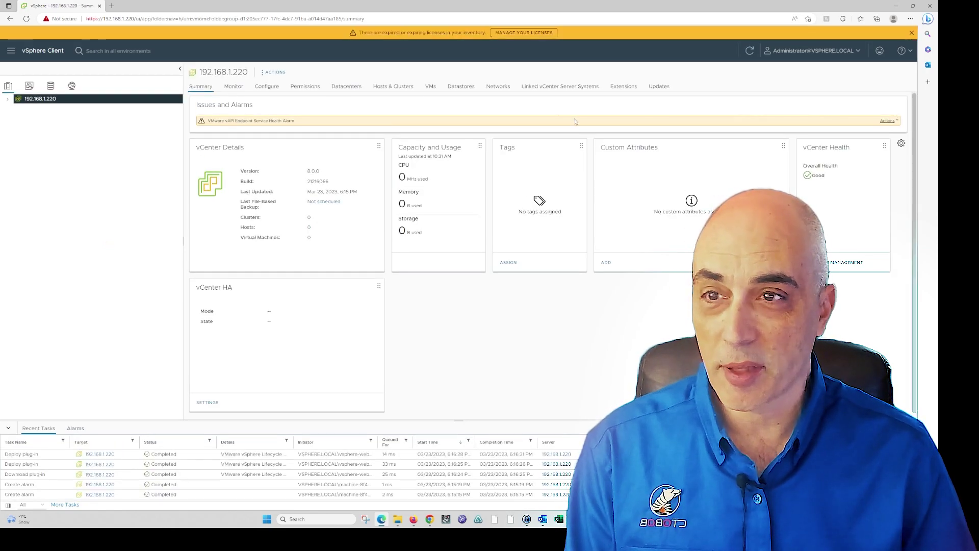
Dismiss the license warning, select build number 21216066, and view the vCenter's All Issues list
{"action": "left_click", "coordinate": [911, 32]}
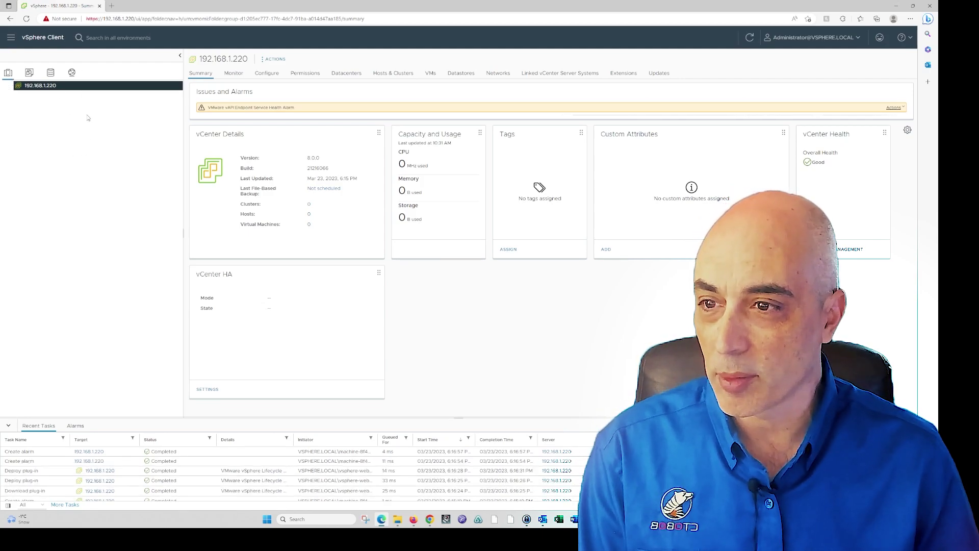
{"action": "left_click", "coordinate": [233, 73]}
{"action": "left_click", "coordinate": [200, 72]}
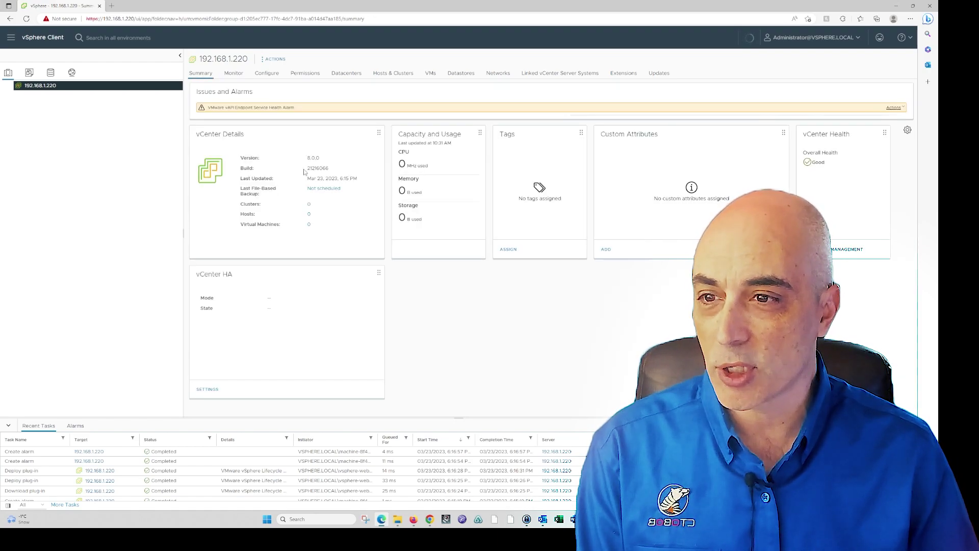
{"action": "left_click_drag", "start_coordinate": [307, 167], "coordinate": [334, 169]}
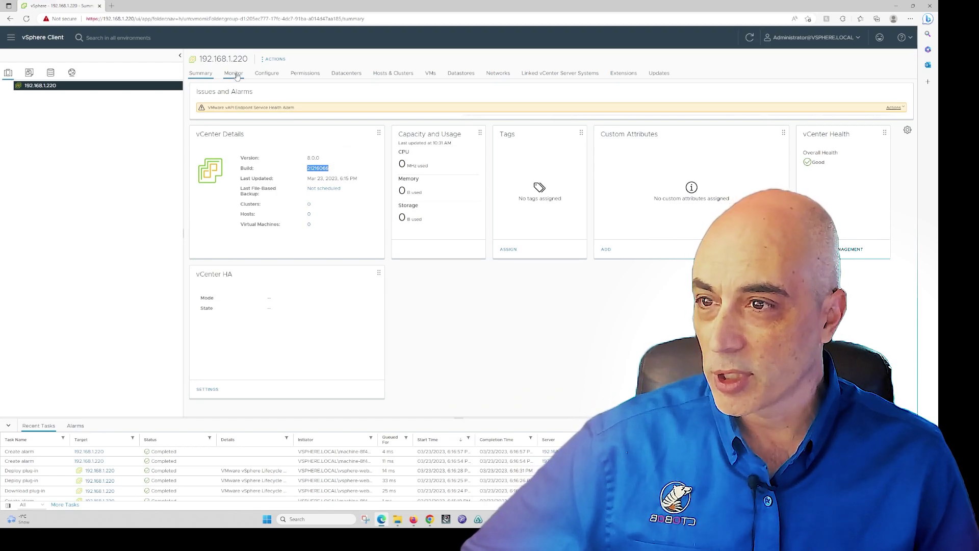
{"action": "left_click", "coordinate": [234, 73]}
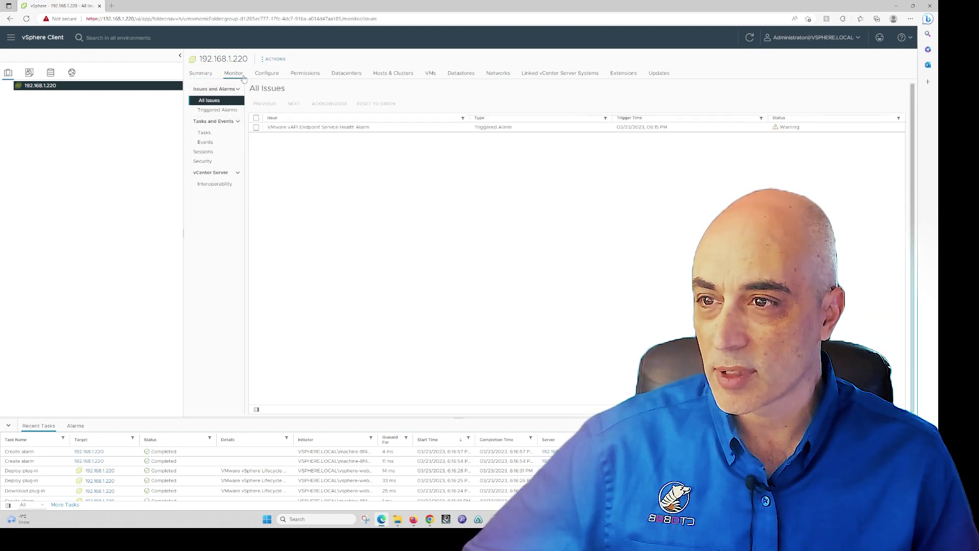
Check the vCenter's evaluation license (59 days left), then view its empty Hosts list
{"action": "left_click", "coordinate": [268, 73]}
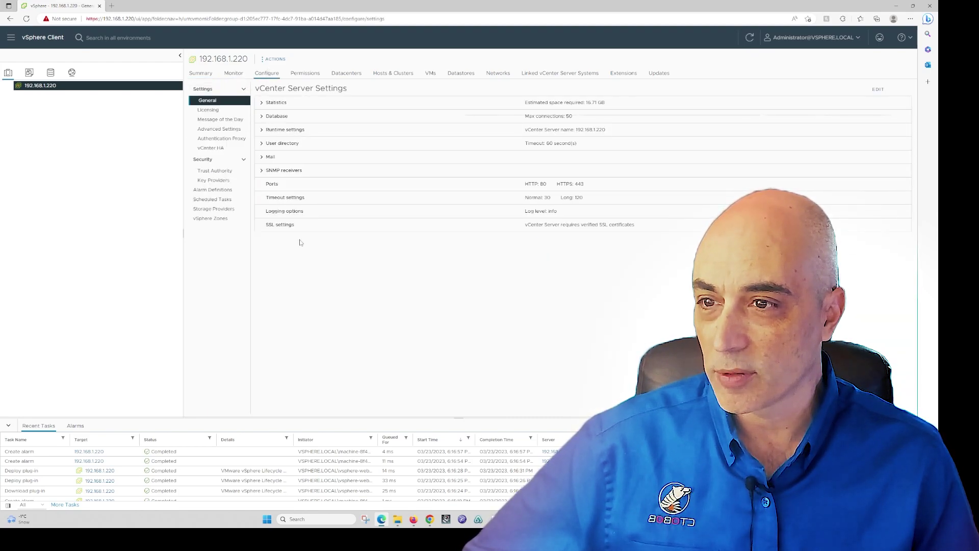
{"action": "left_click", "coordinate": [218, 111]}
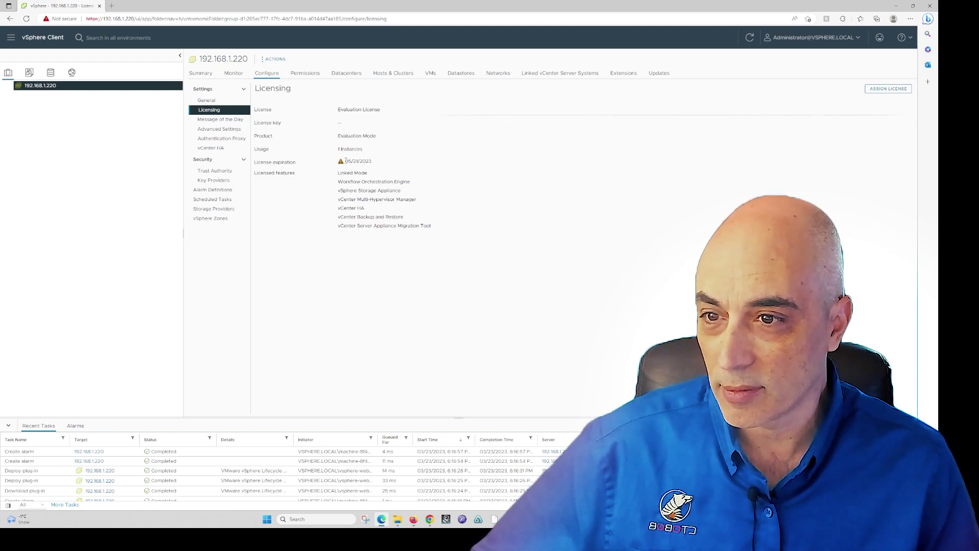
{"action": "mouse_move", "coordinate": [340, 162]}
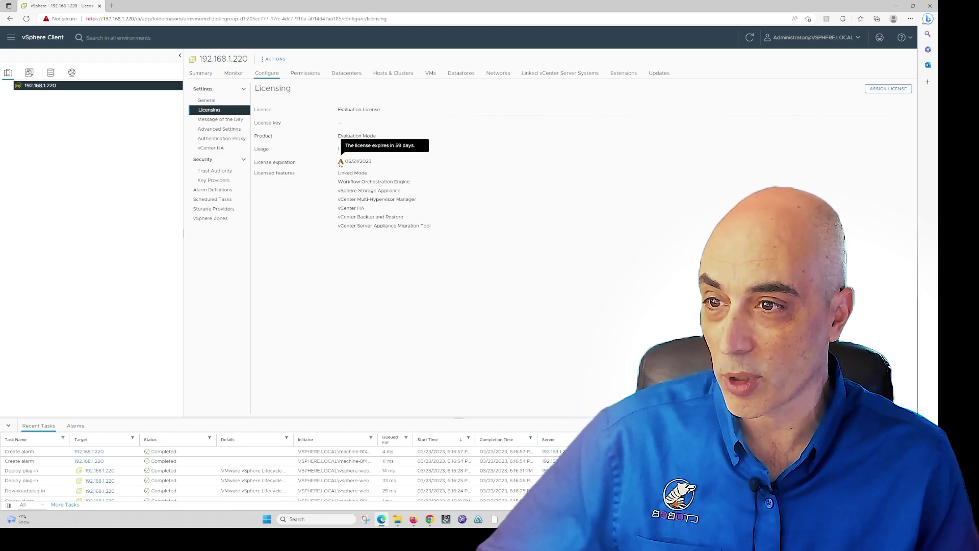
{"action": "left_click", "coordinate": [398, 75]}
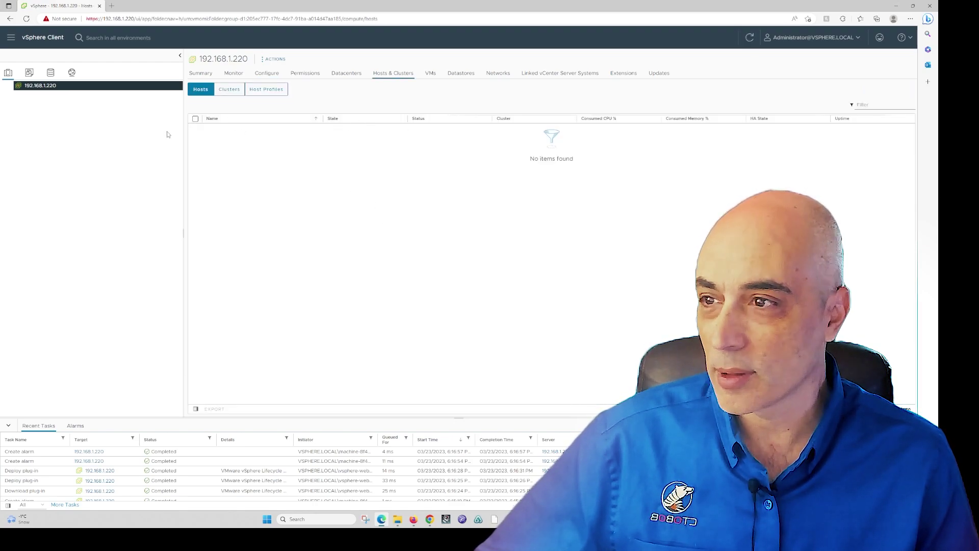
Create a new datacenter named Datacenter under vCenter 192.168.1.220
{"action": "right_click", "coordinate": [41, 86]}
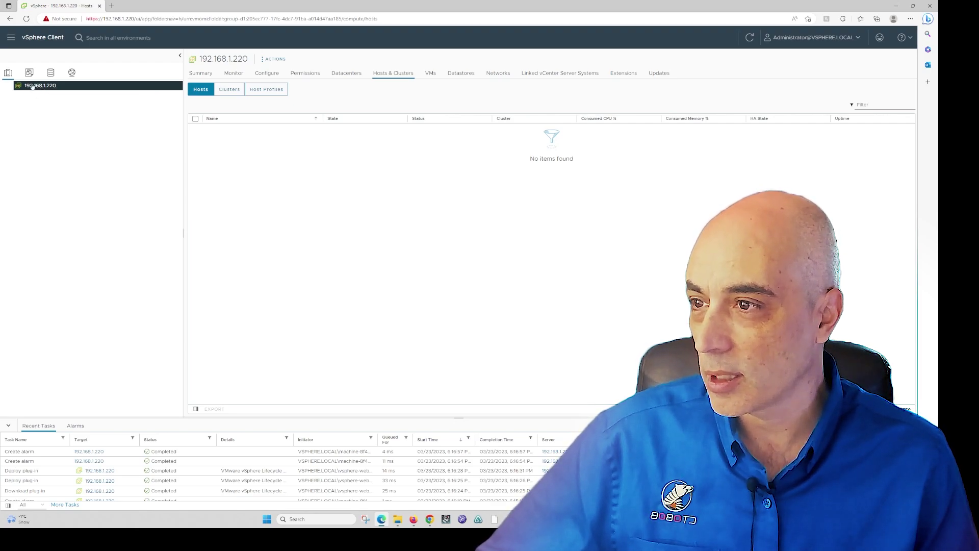
{"action": "right_click", "coordinate": [34, 90]}
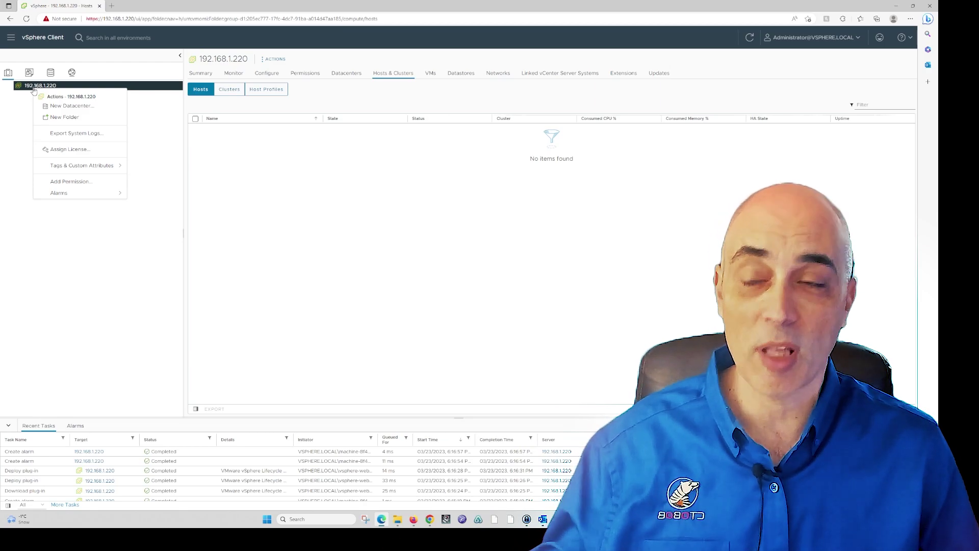
{"action": "left_click", "coordinate": [72, 106]}
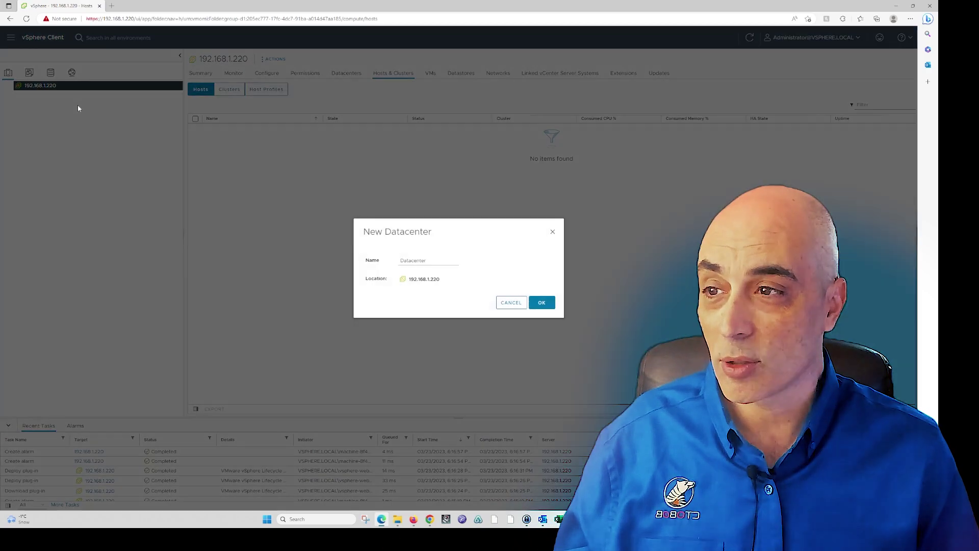
{"action": "left_click", "coordinate": [438, 260]}
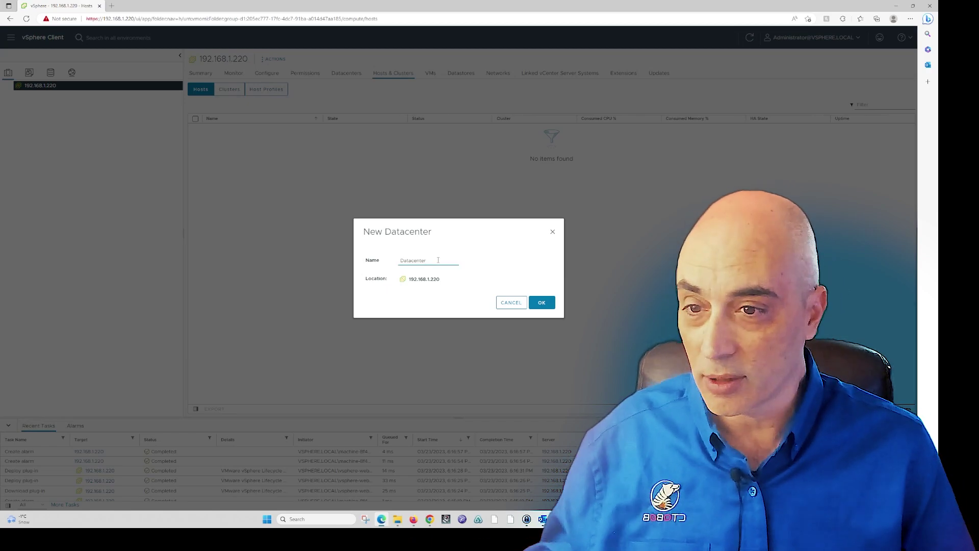
{"action": "left_click", "coordinate": [542, 302]}
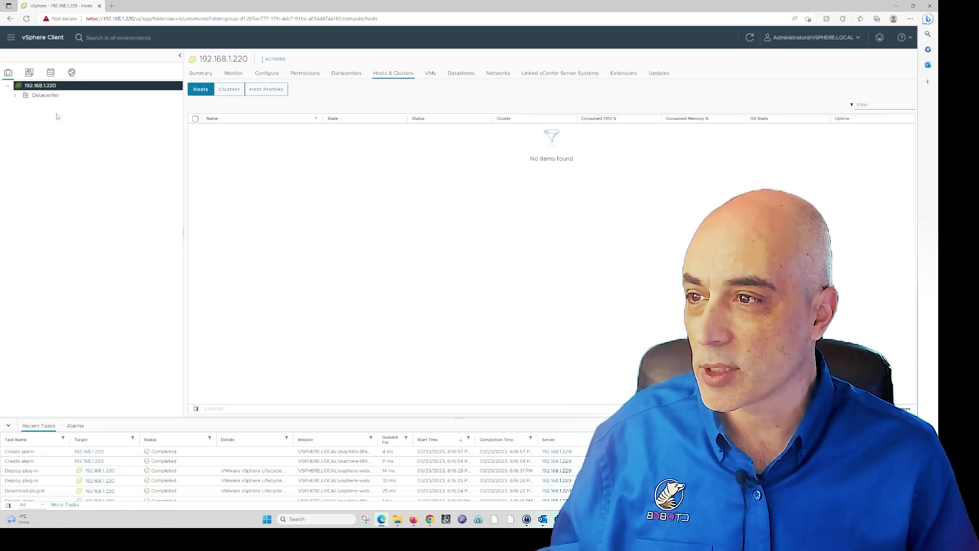
Open Datacenter's summary showing zero hosts and bring up its actions menu
{"action": "left_click", "coordinate": [48, 97]}
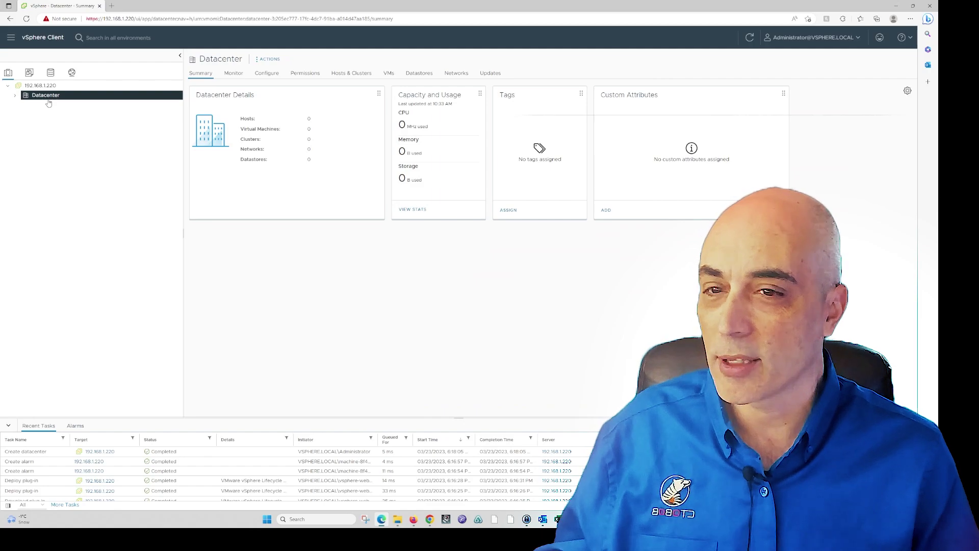
{"action": "right_click", "coordinate": [48, 101]}
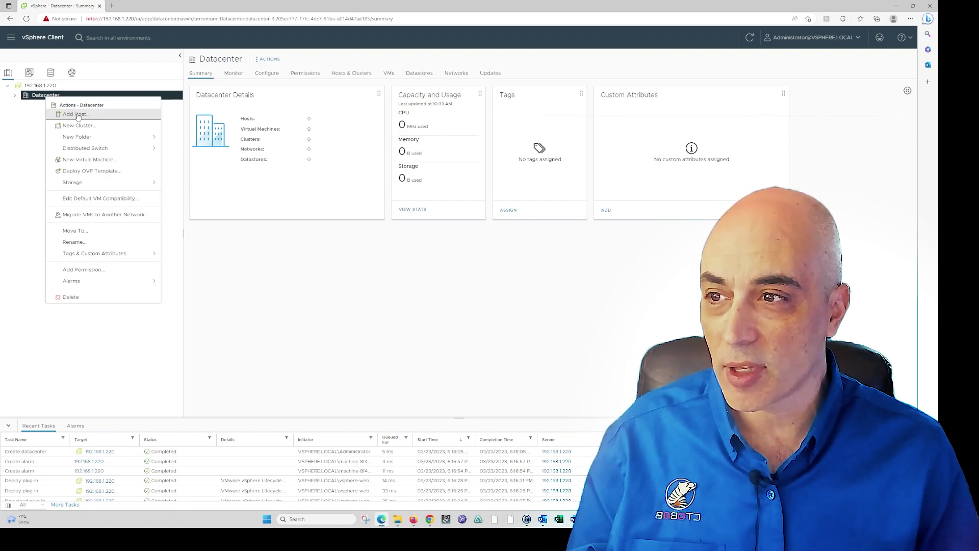
{"action": "left_click", "coordinate": [82, 114]}
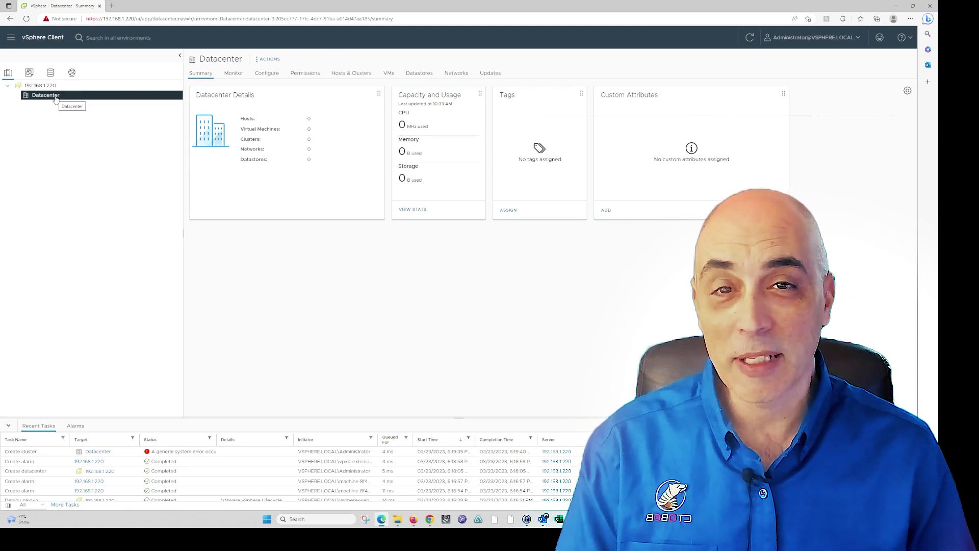
{"action": "right_click", "coordinate": [56, 99]}
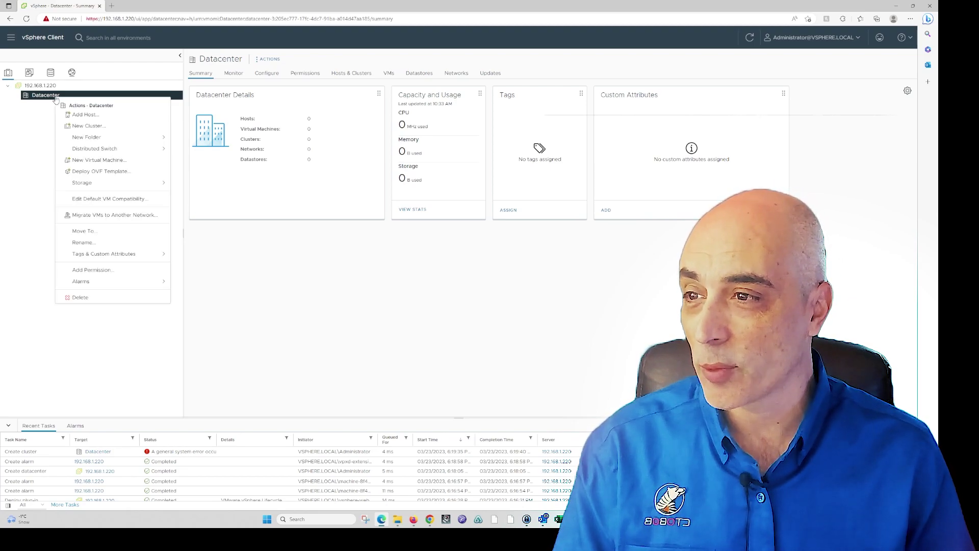
Add host 192.168.1.137 to Datacenter with user root and its password
{"action": "left_click", "coordinate": [87, 116]}
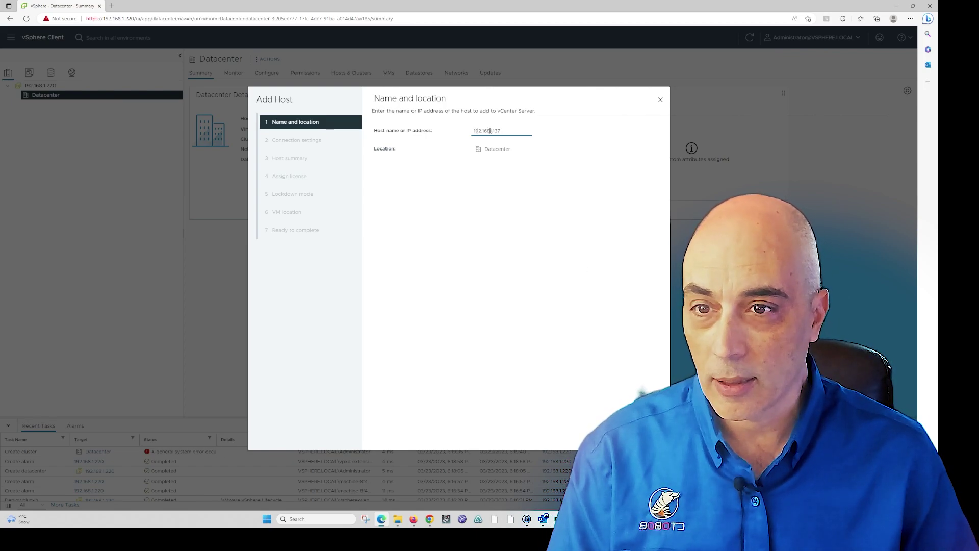
{"action": "type", "text": ".1"}
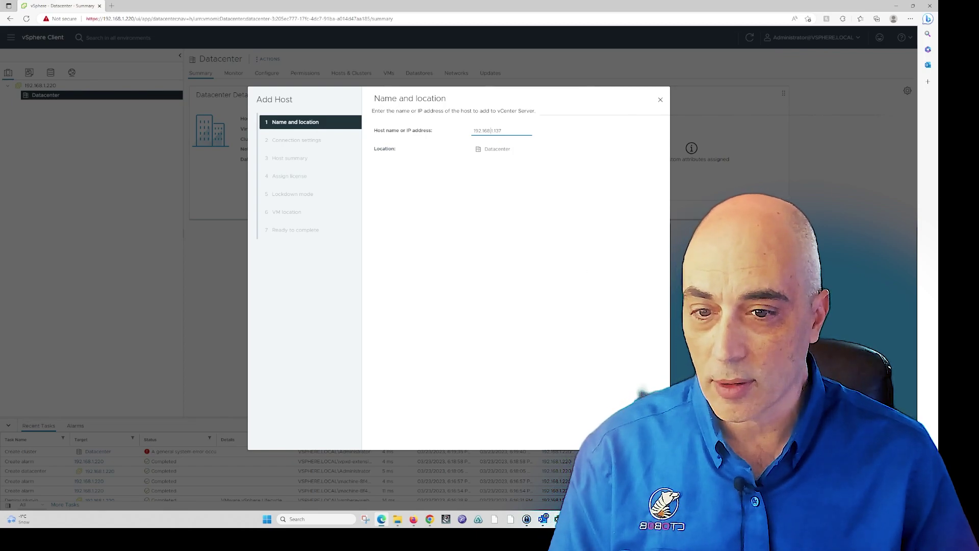
{"action": "left_click", "coordinate": [646, 435]}
{"action": "left_click", "coordinate": [486, 131]}
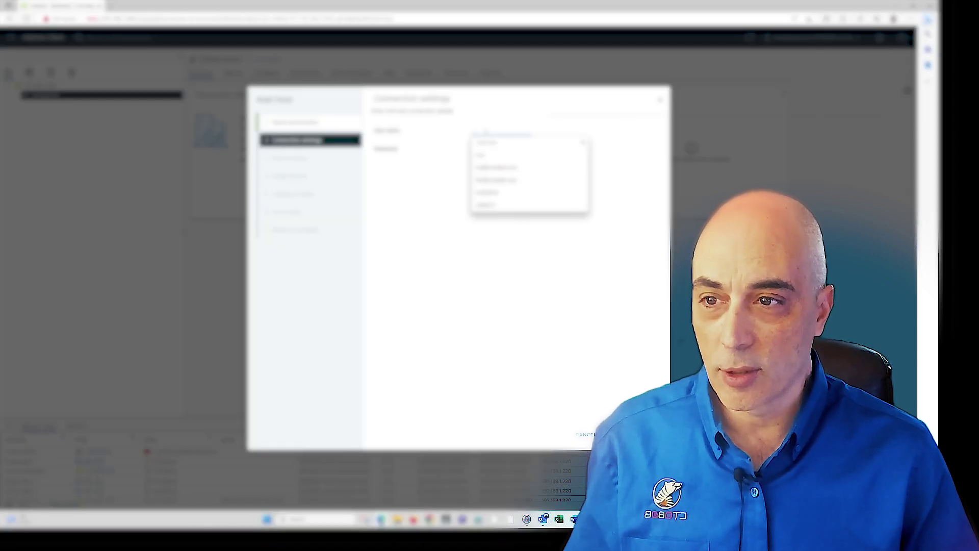
{"action": "type", "text": "root"}
{"action": "left_click", "coordinate": [501, 149]}
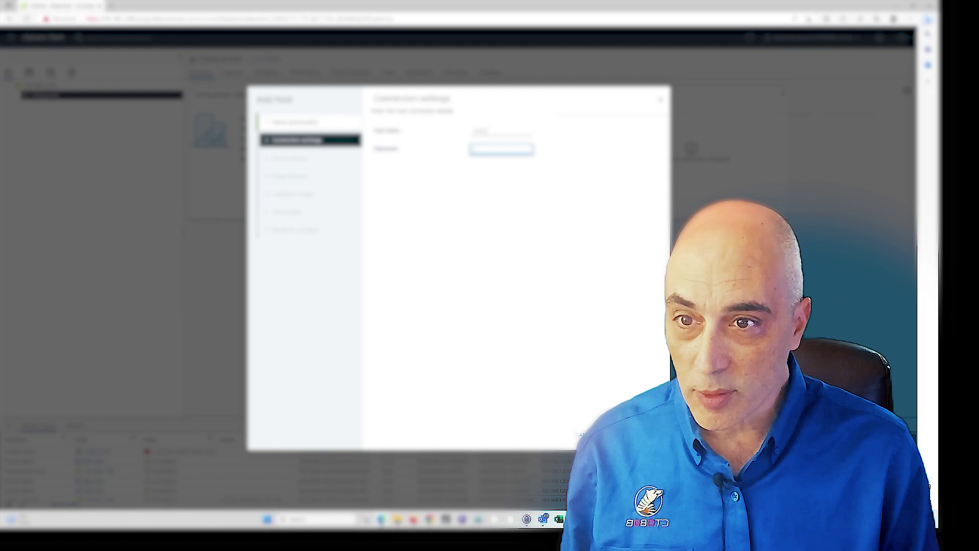
{"action": "type", "text": "•••"}
{"action": "type", "text": "•••••"}
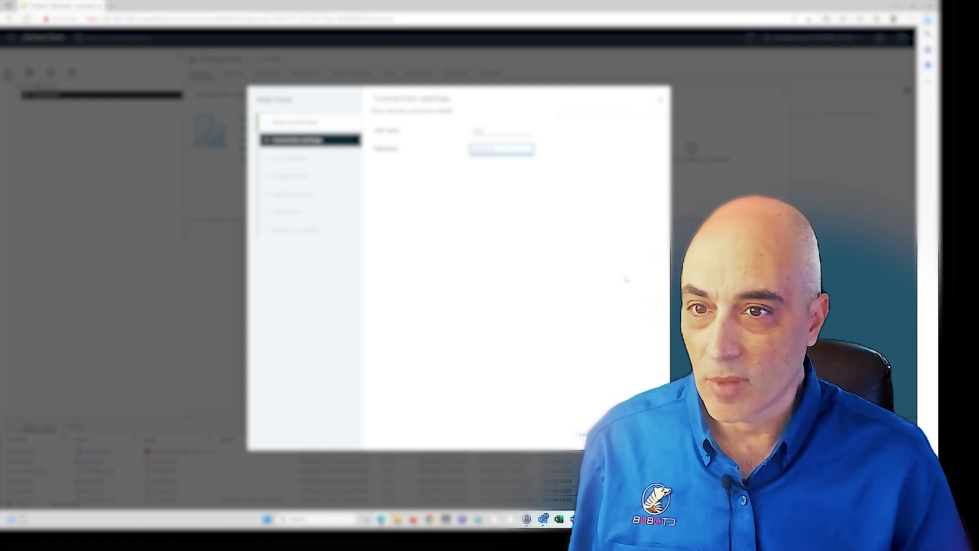
{"action": "key", "text": "Return"}
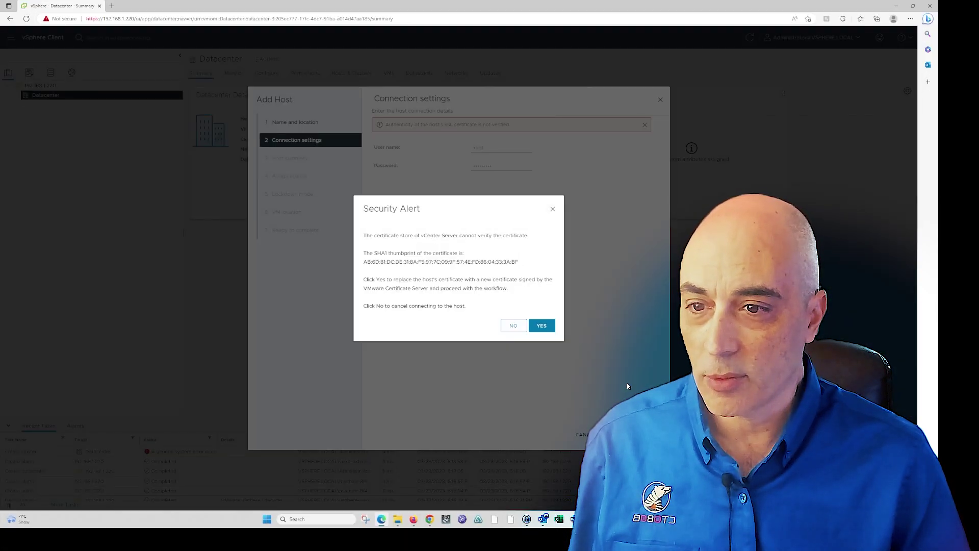
Accept the host certificate, keep Evaluation License, lockdown Disabled, VM location Datacenter, and finish
{"action": "left_click", "coordinate": [543, 326]}
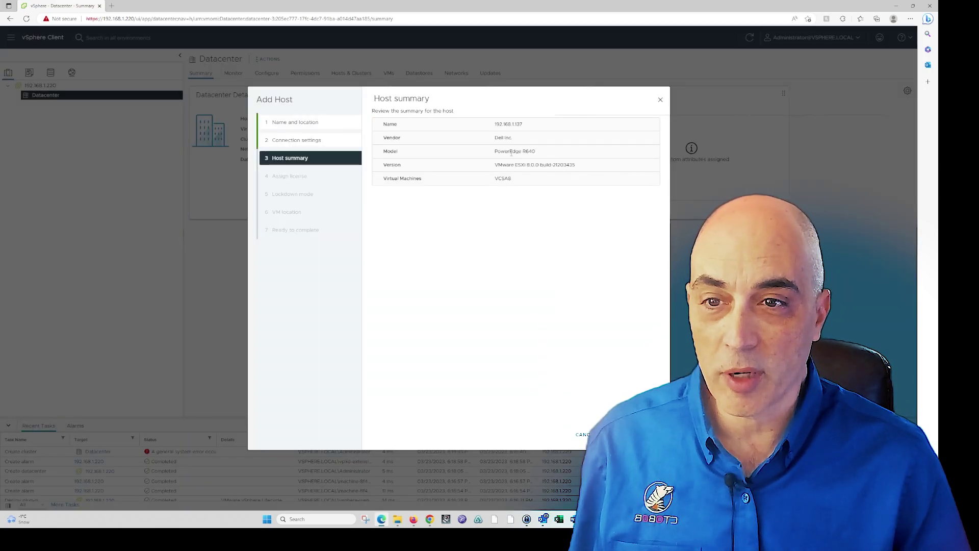
{"action": "left_click", "coordinate": [638, 434]}
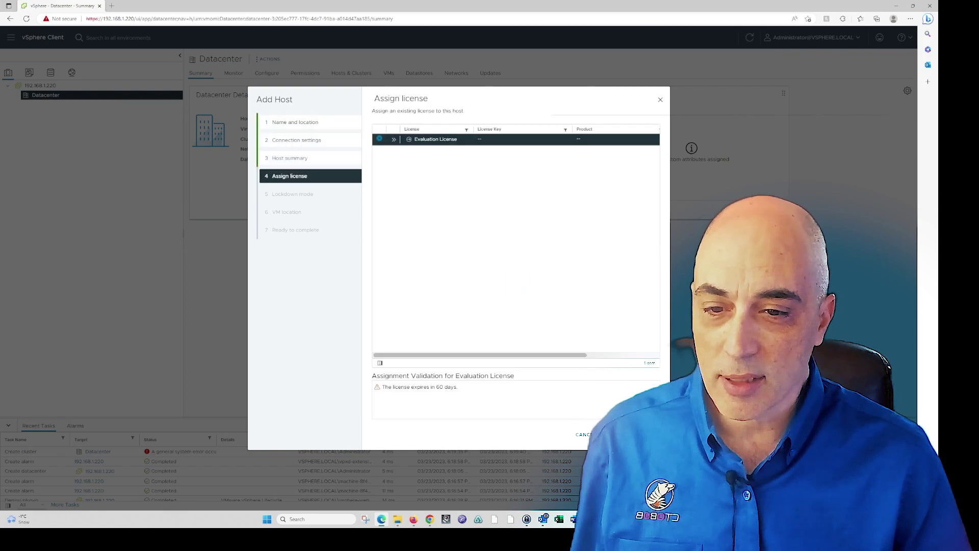
{"action": "left_click", "coordinate": [639, 434]}
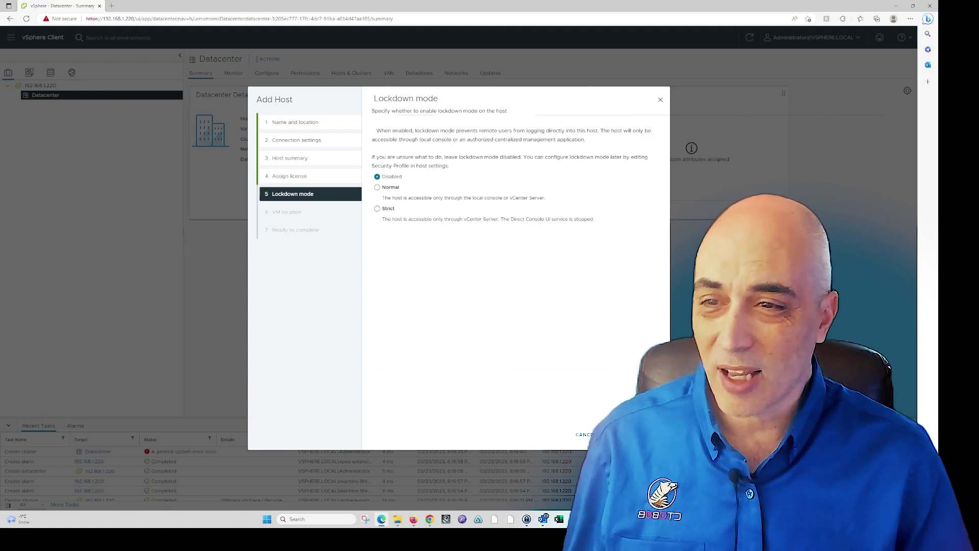
{"action": "left_click", "coordinate": [643, 434]}
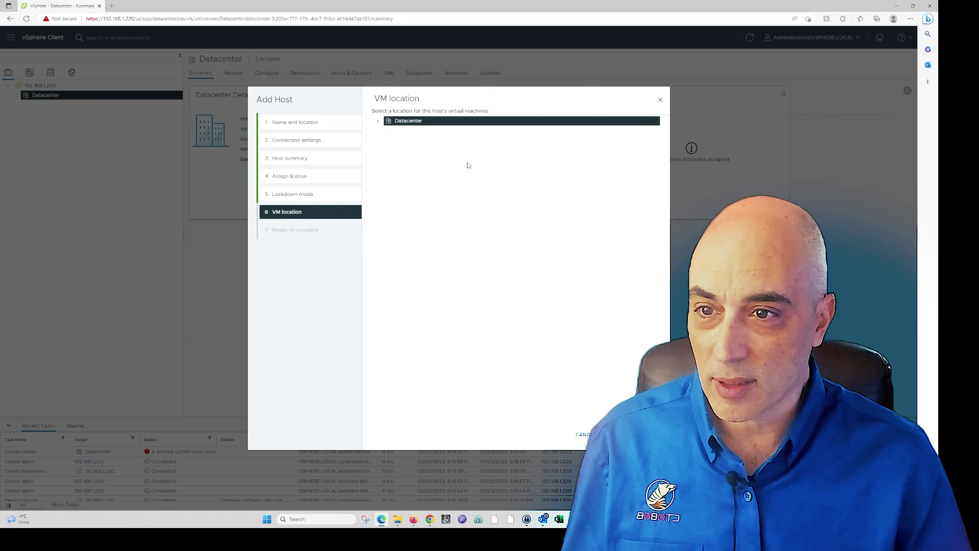
{"action": "left_click", "coordinate": [377, 122]}
{"action": "left_click", "coordinate": [644, 434]}
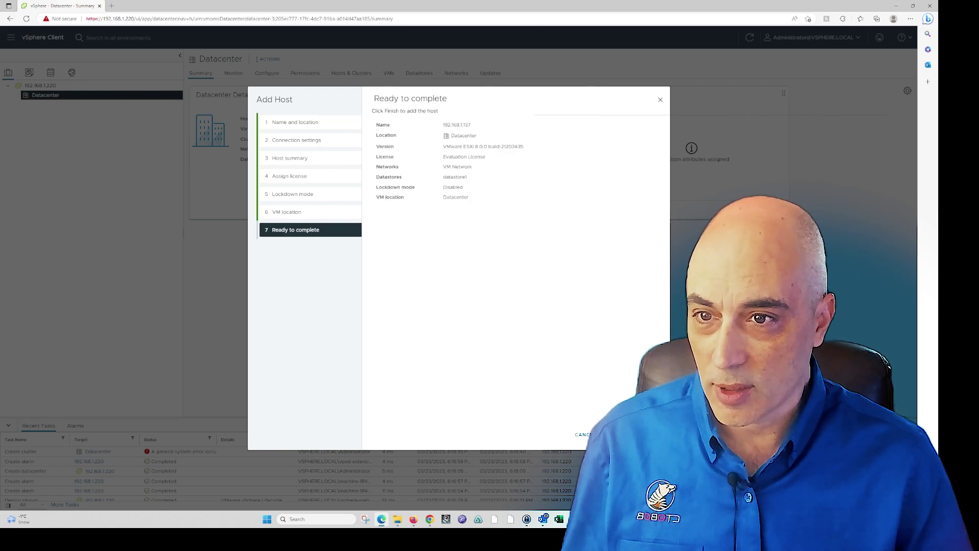
{"action": "left_click", "coordinate": [643, 434]}
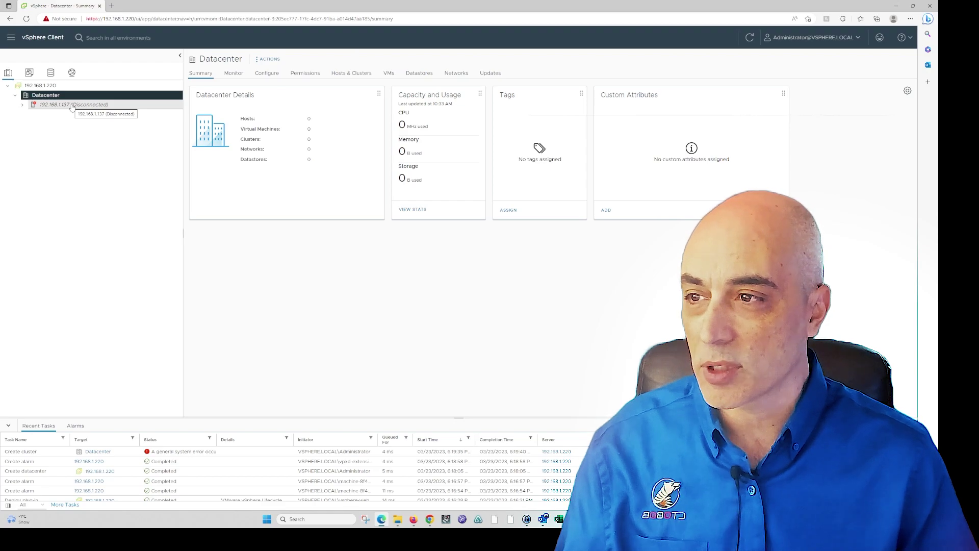
Add host 192.168.1.139 to Datacenter with user root and the host password
{"action": "right_click", "coordinate": [56, 97]}
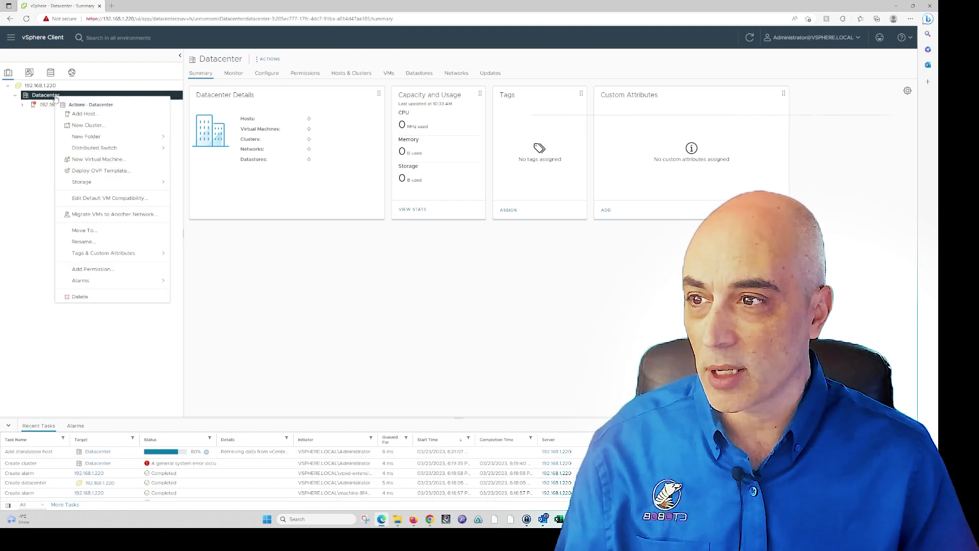
{"action": "left_click", "coordinate": [79, 113]}
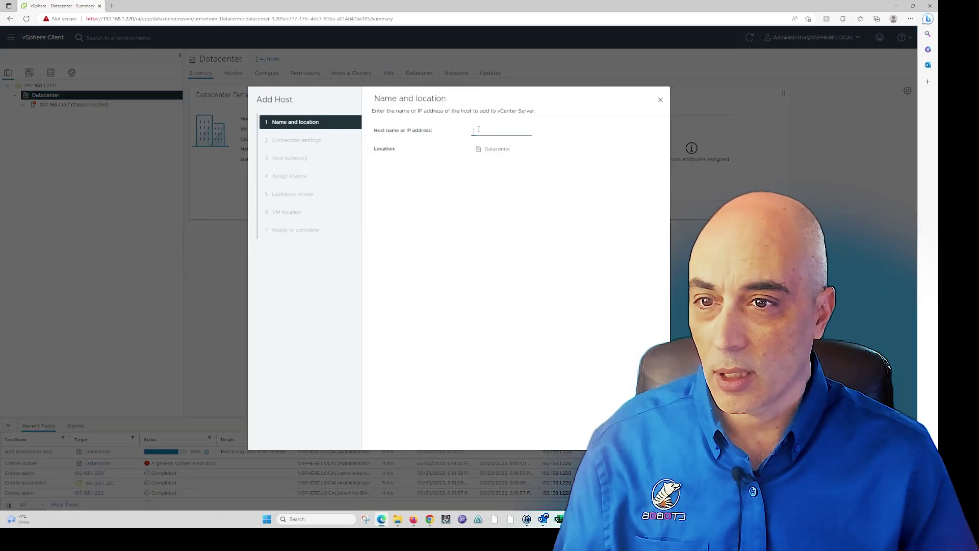
{"action": "left_click", "coordinate": [479, 129]}
{"action": "type", "text": "192.168.1"}
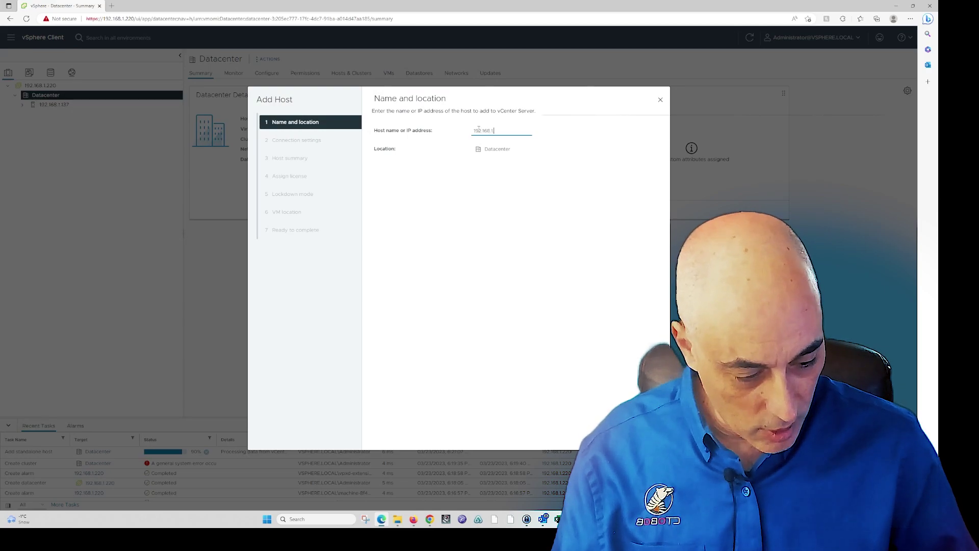
{"action": "type", "text": ".139"}
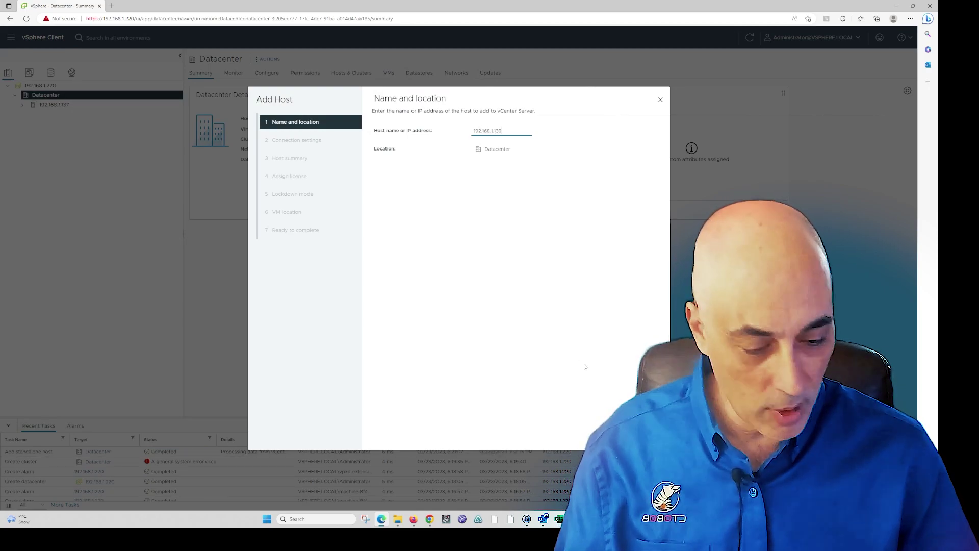
{"action": "left_click", "coordinate": [650, 434]}
{"action": "left_click", "coordinate": [499, 130]}
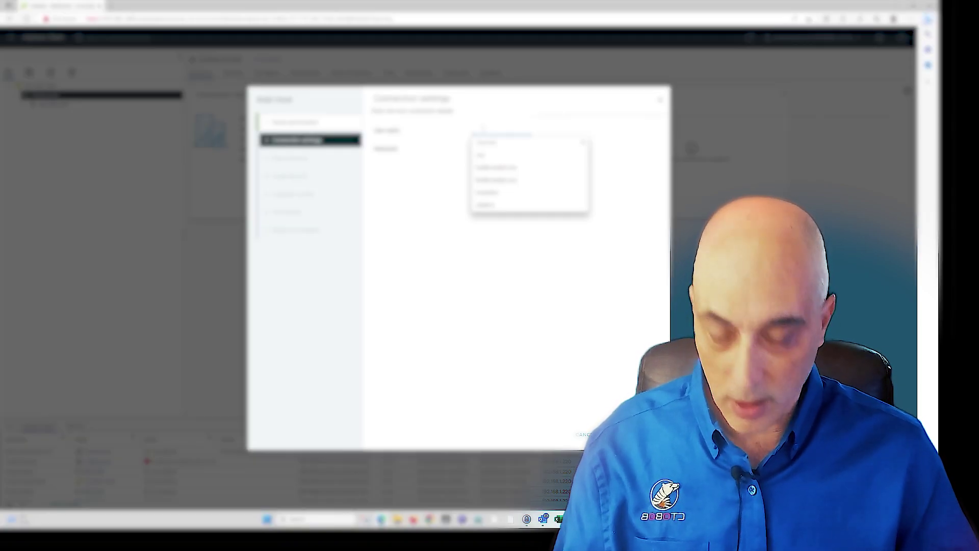
{"action": "type", "text": "root"}
{"action": "key", "text": "Tab"}
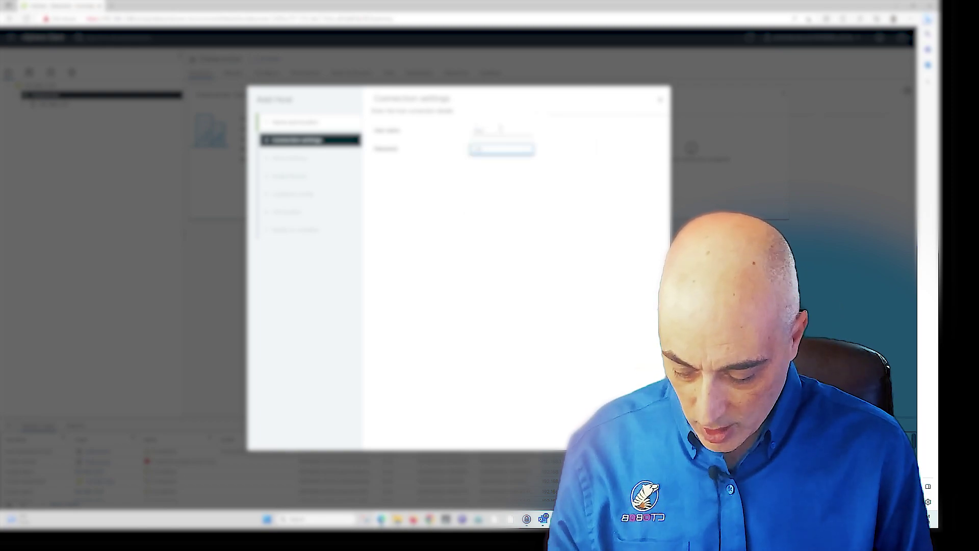
{"action": "type", "text": "password"}
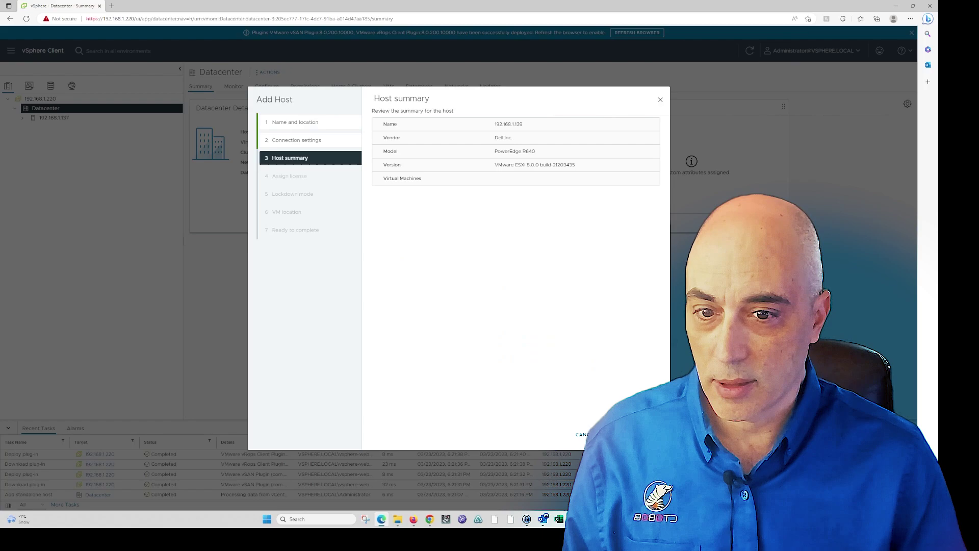
Keep the license, lockdown Disabled and VM location Datacenter, then finish adding 192.168.1.139
{"action": "left_click", "coordinate": [645, 434]}
{"action": "left_click", "coordinate": [645, 434]}
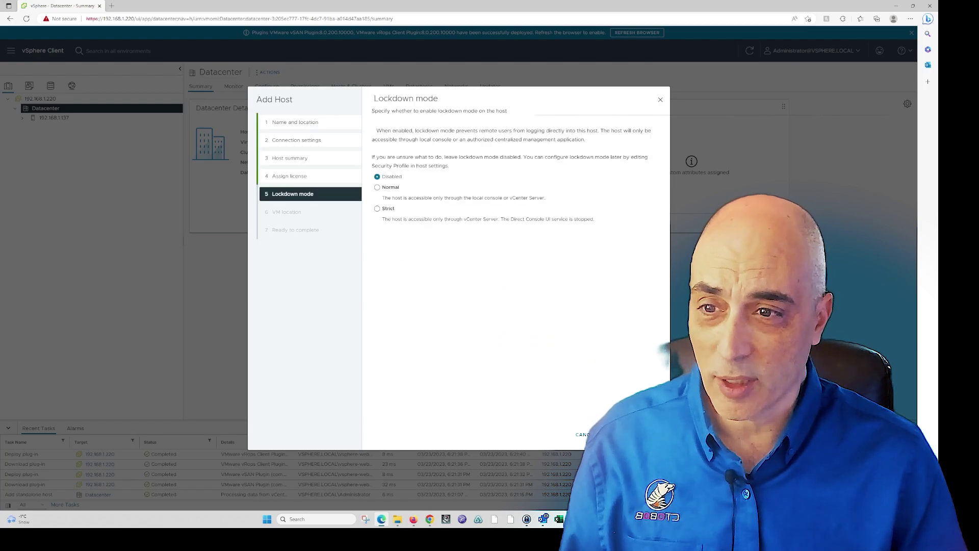
{"action": "left_click", "coordinate": [645, 434]}
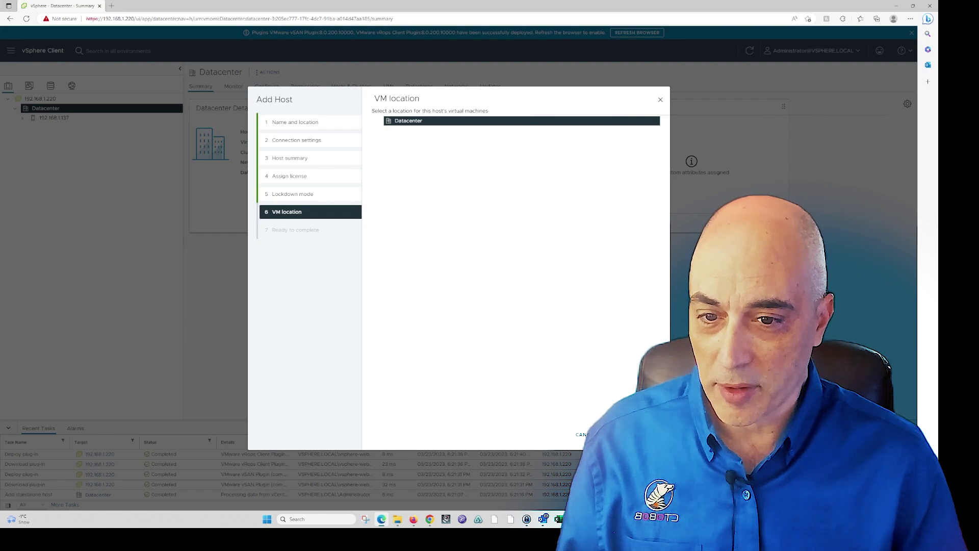
{"action": "left_click", "coordinate": [645, 434]}
{"action": "left_click", "coordinate": [645, 434]}
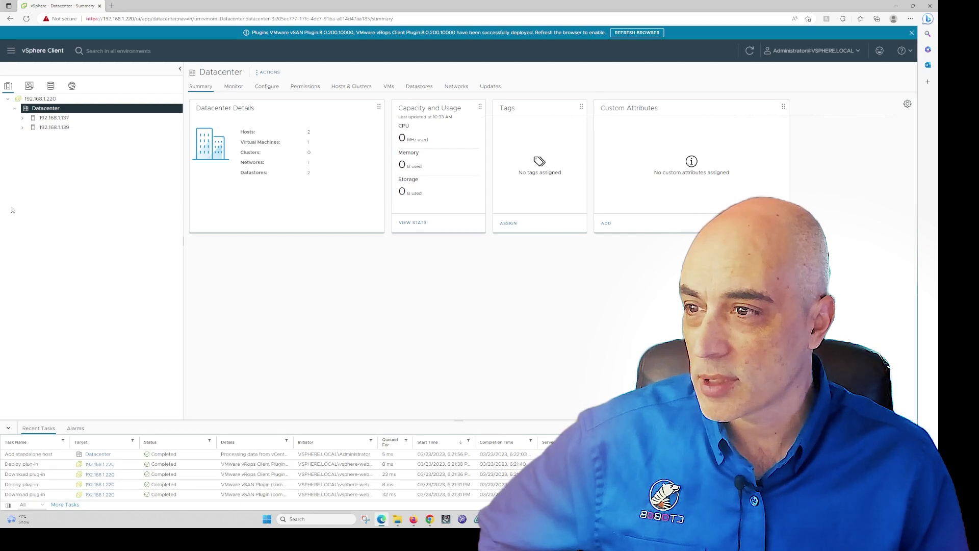
Expand and select host 192.168.1.137, then review its performance overview and advanced charts
{"action": "left_click", "coordinate": [23, 117]}
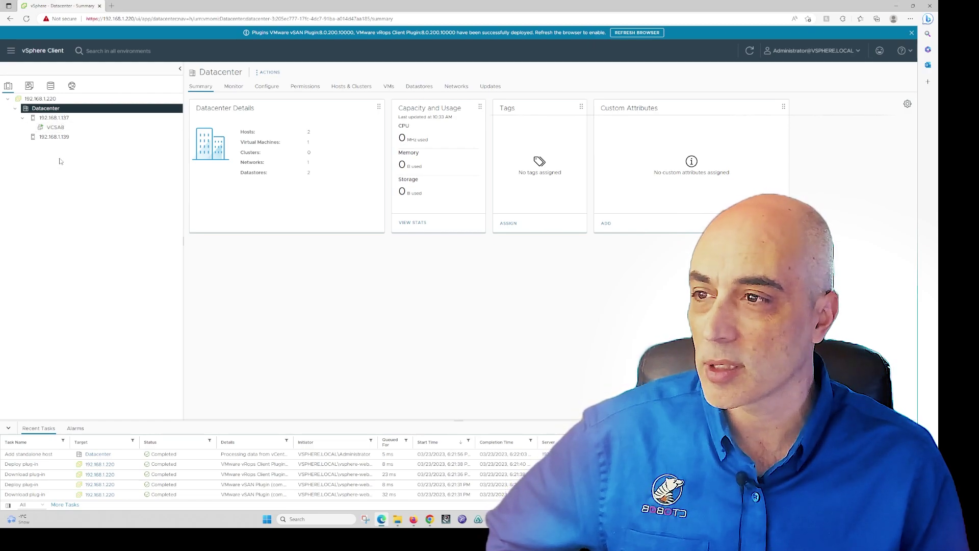
{"action": "left_click", "coordinate": [65, 118]}
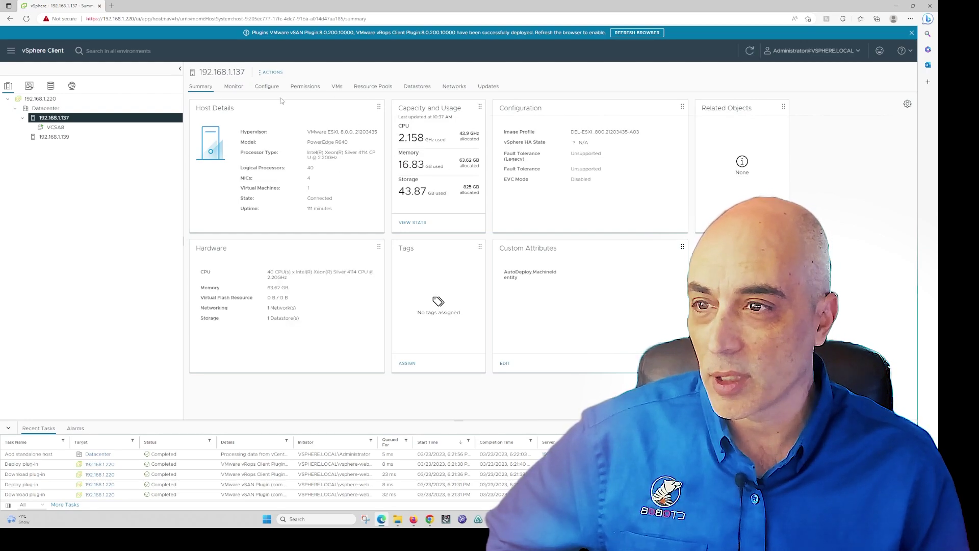
{"action": "left_click", "coordinate": [234, 86]}
{"action": "left_click", "coordinate": [229, 147]}
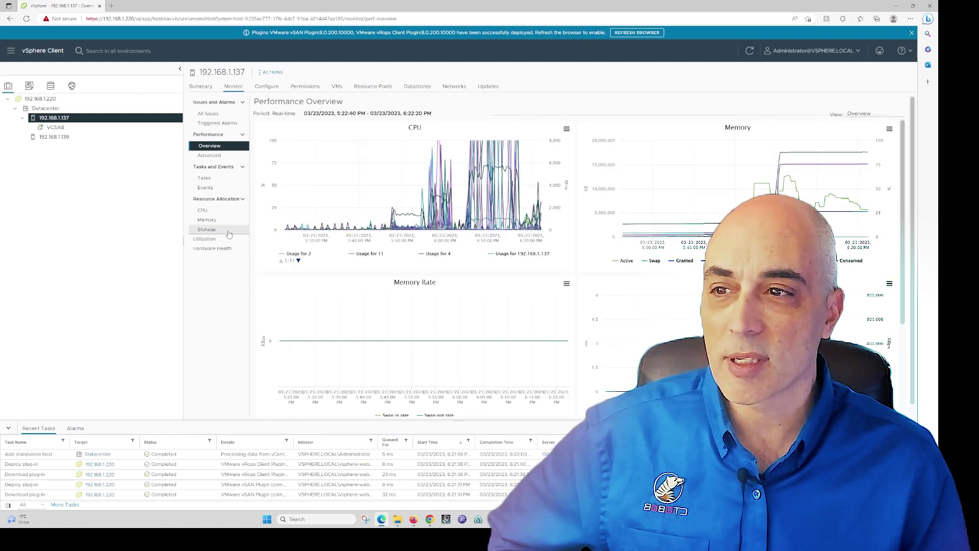
{"action": "left_click", "coordinate": [213, 157]}
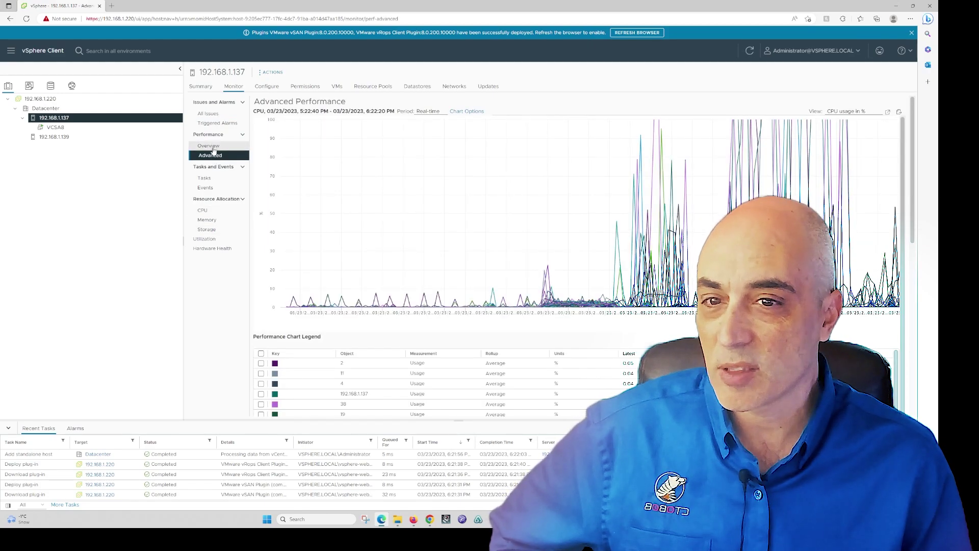
{"action": "left_click", "coordinate": [210, 147]}
Check the host's issues, CPU reservation and hardware health, then list its VMs showing VCSA8
{"action": "left_click", "coordinate": [214, 113]}
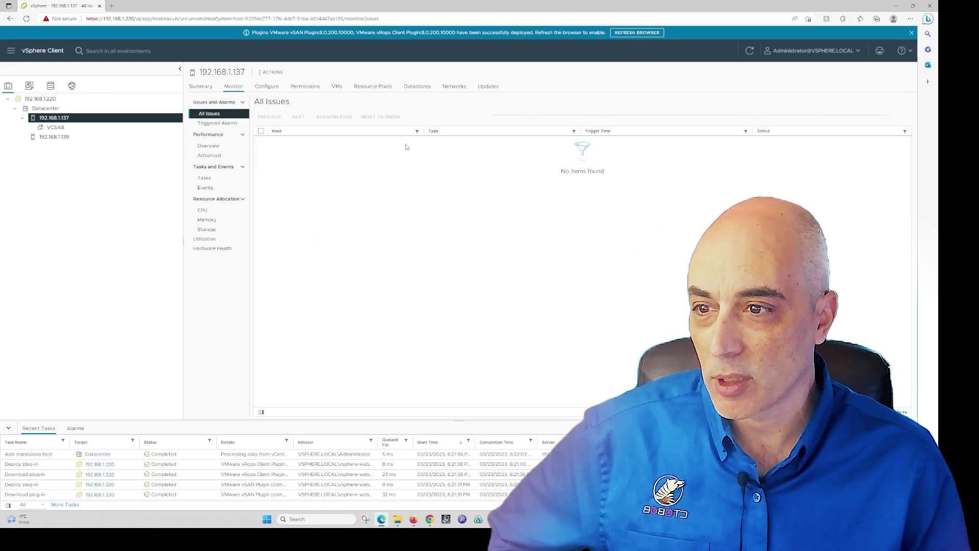
{"action": "left_click", "coordinate": [210, 211]}
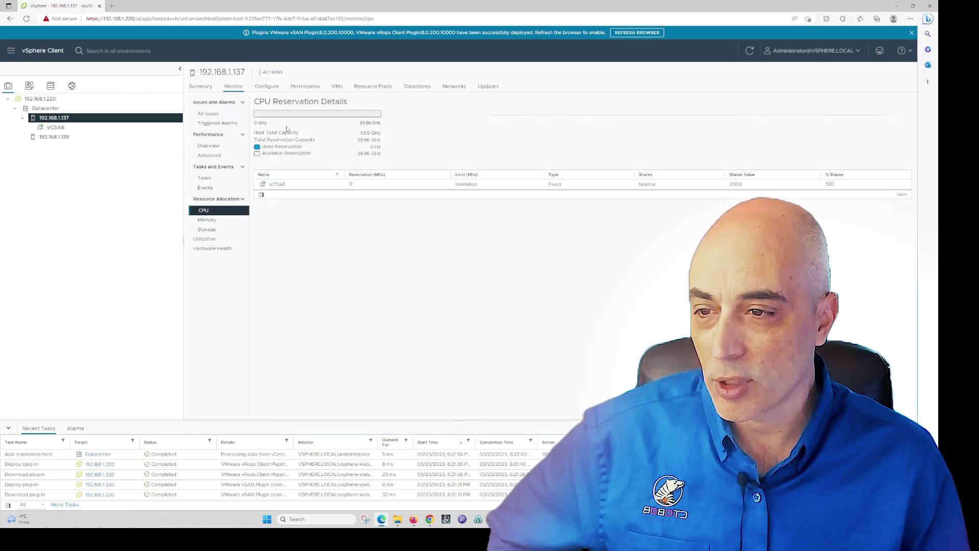
{"action": "left_click", "coordinate": [221, 249]}
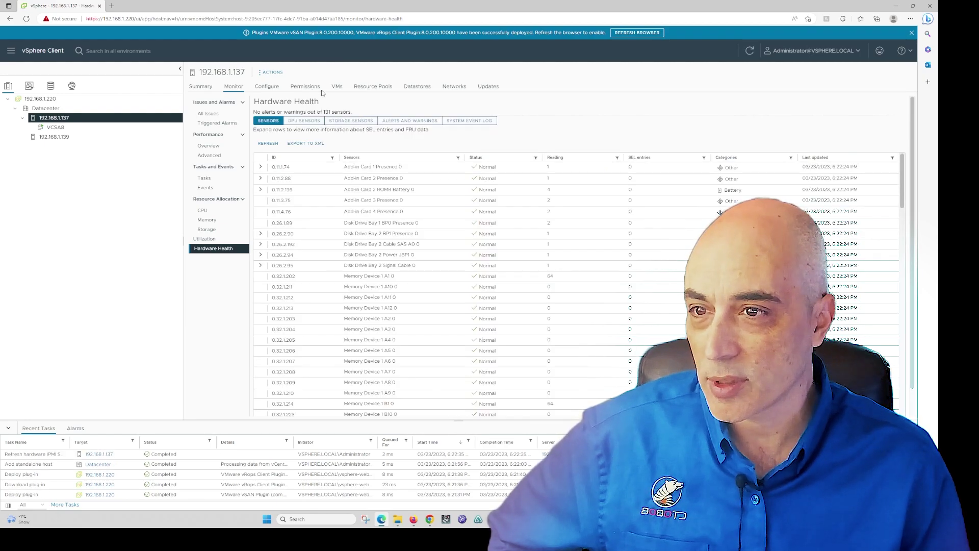
{"action": "left_click", "coordinate": [338, 88]}
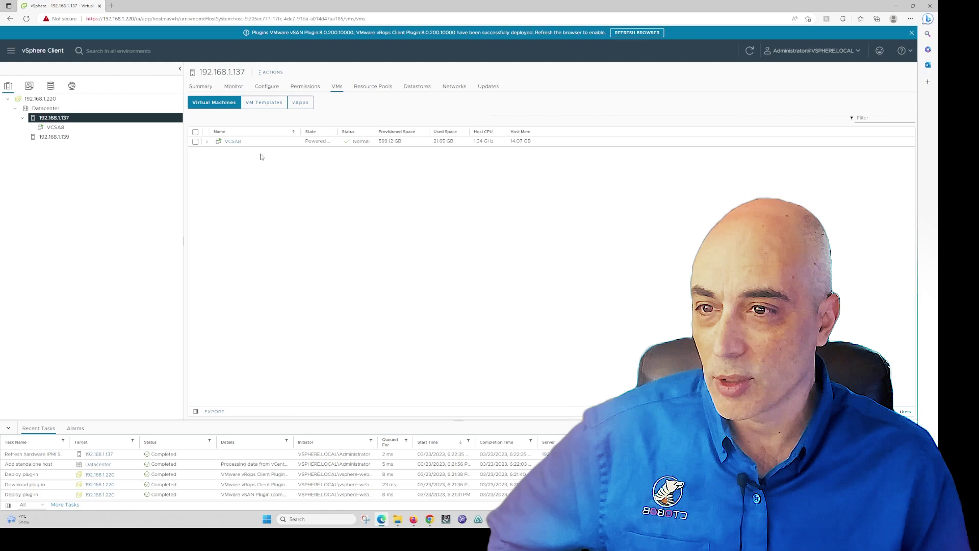
View VCSA8's summary and actions menu, then select vCenter 192.168.1.220 to list both hosts
{"action": "left_click", "coordinate": [232, 142]}
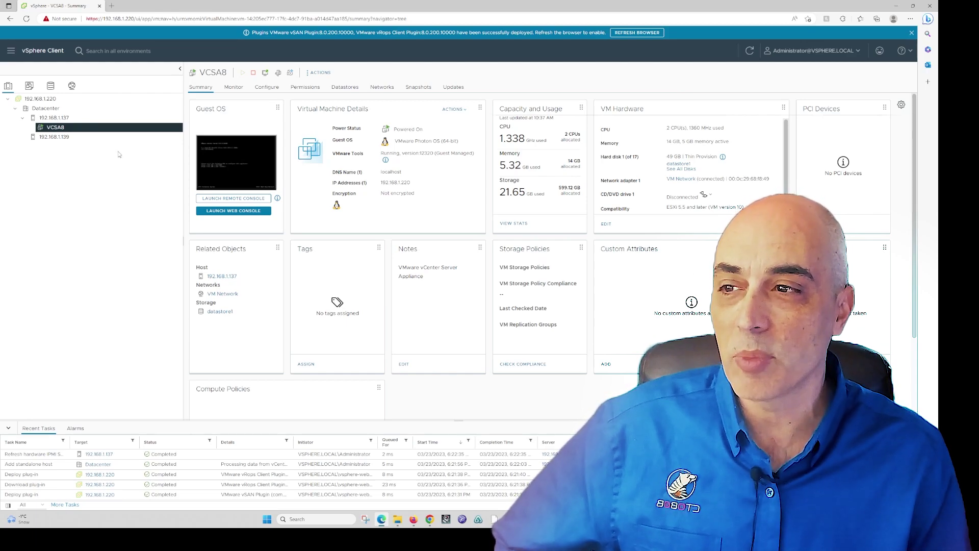
{"action": "right_click", "coordinate": [86, 126]}
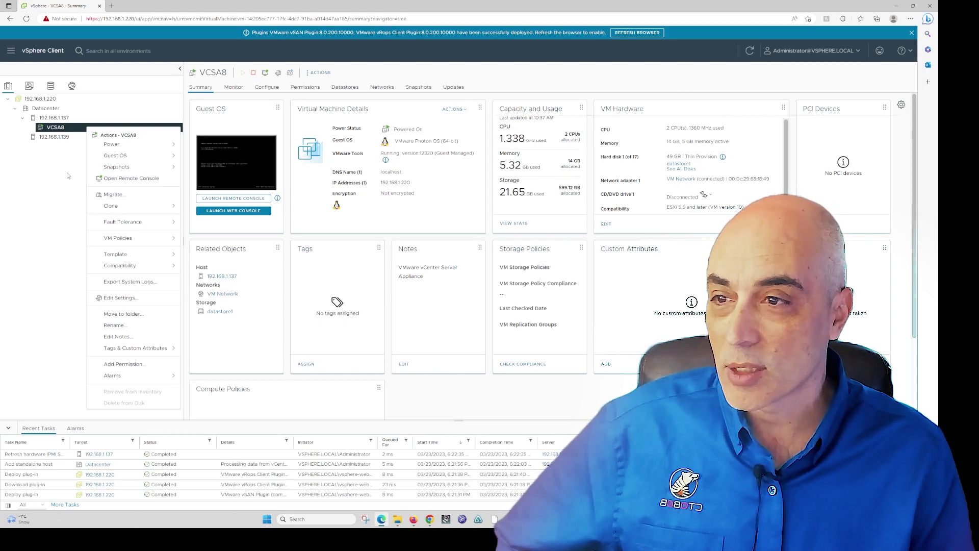
{"action": "left_click", "coordinate": [51, 100]}
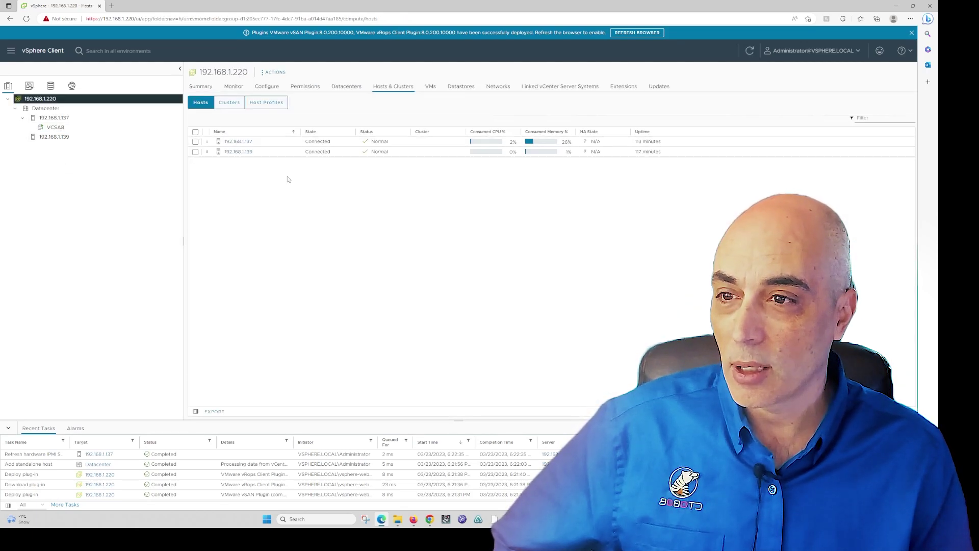
Browse the vCenter's datastores, networks and datacenter folders, ending on Datacenter with 2 hosts and 1 VM
{"action": "left_click", "coordinate": [458, 90]}
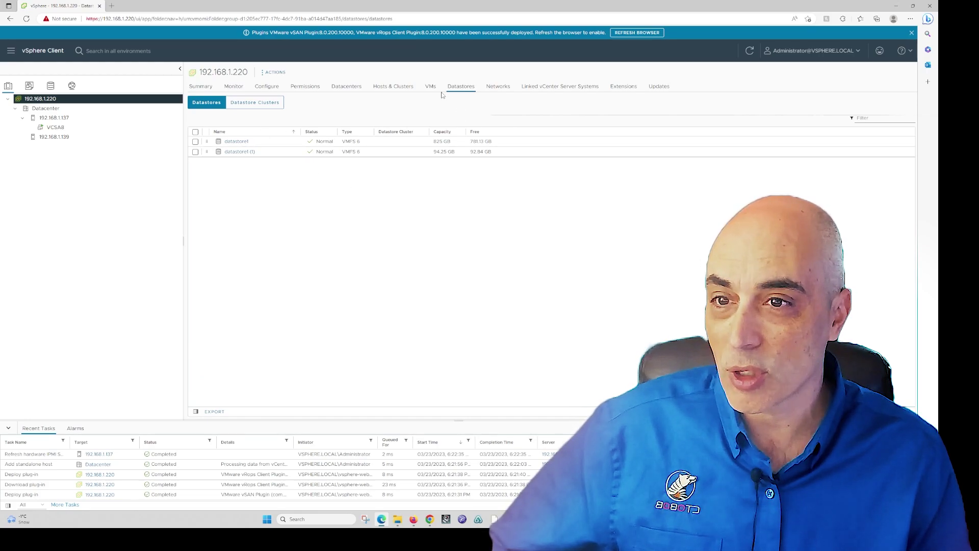
{"action": "left_click", "coordinate": [499, 88]}
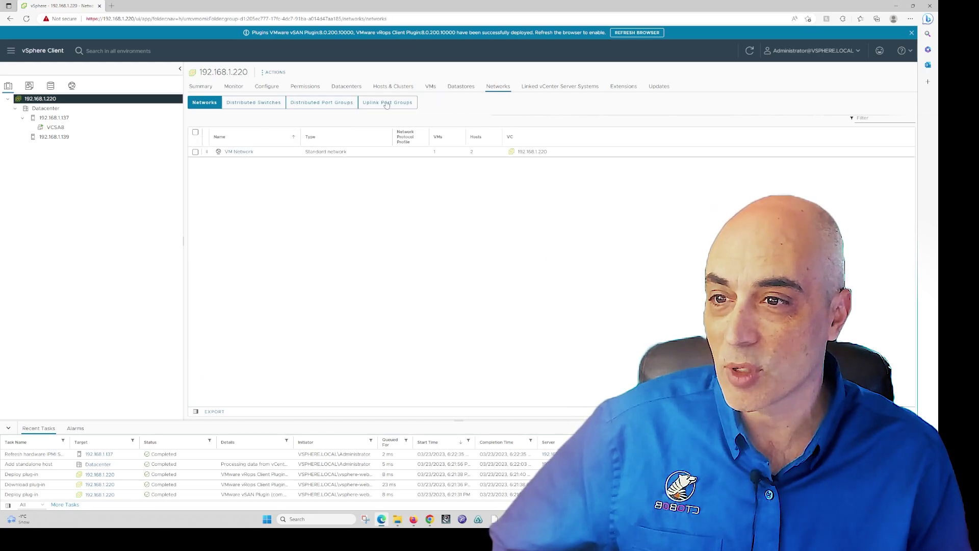
{"action": "left_click", "coordinate": [346, 87]}
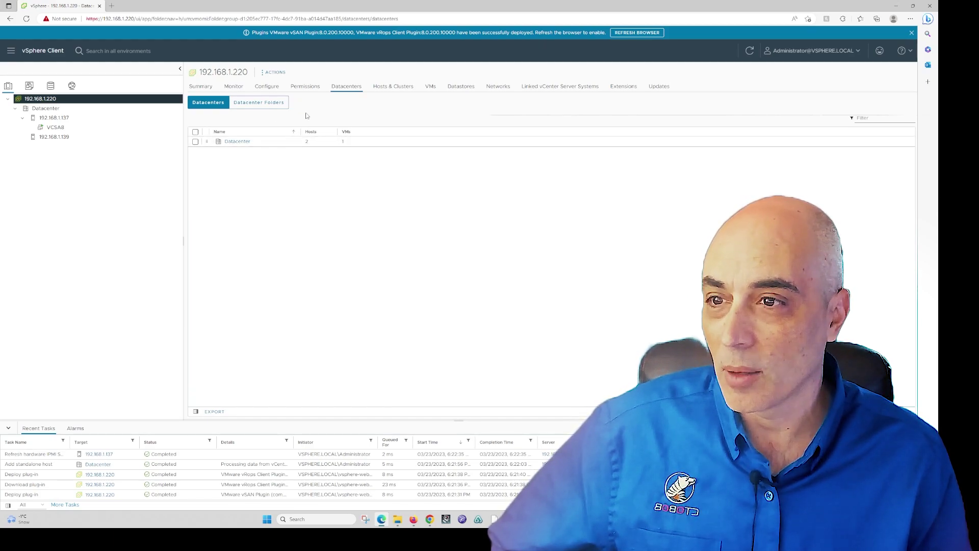
{"action": "left_click", "coordinate": [240, 104]}
{"action": "left_click", "coordinate": [207, 104]}
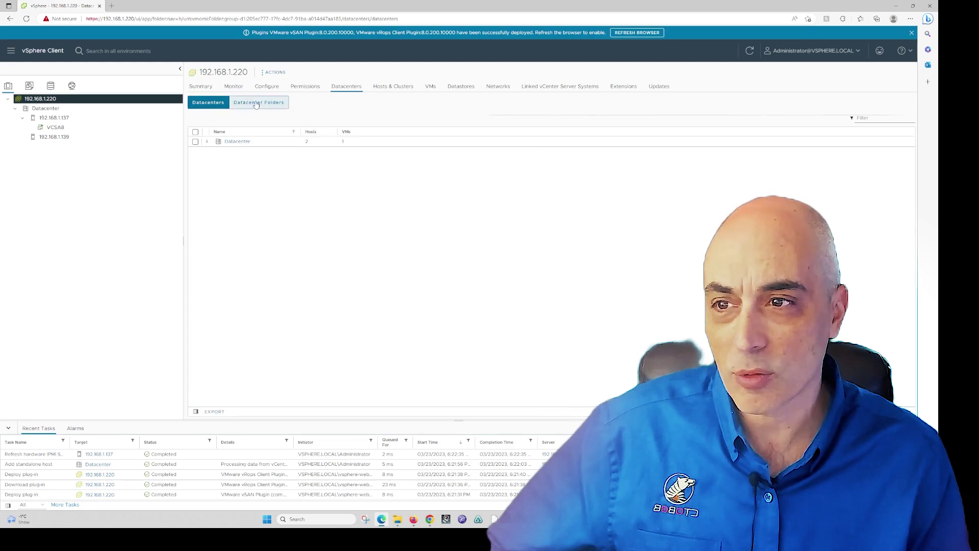
Review the vCenter Server settings on 192.168.1.220, then go to its Updates section
{"action": "left_click", "coordinate": [271, 88]}
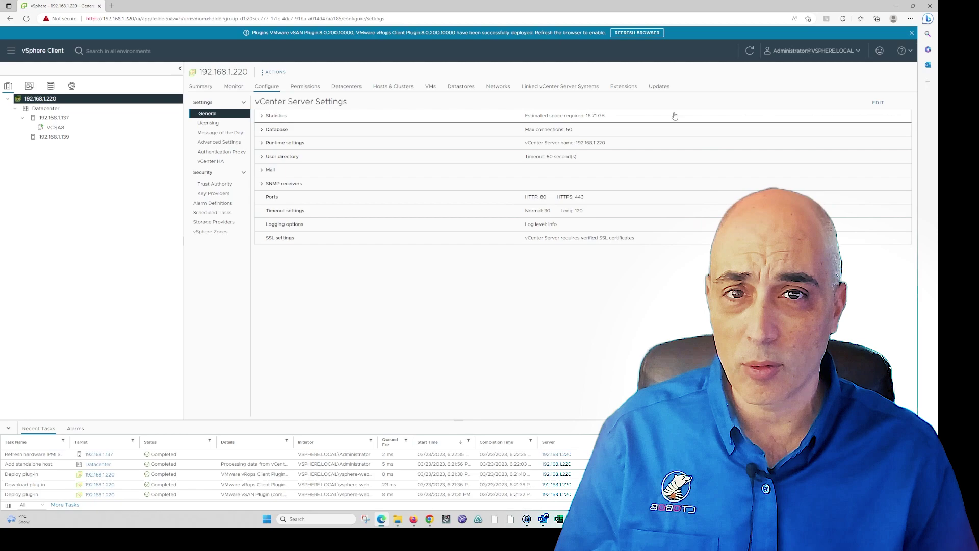
{"action": "left_click", "coordinate": [659, 86]}
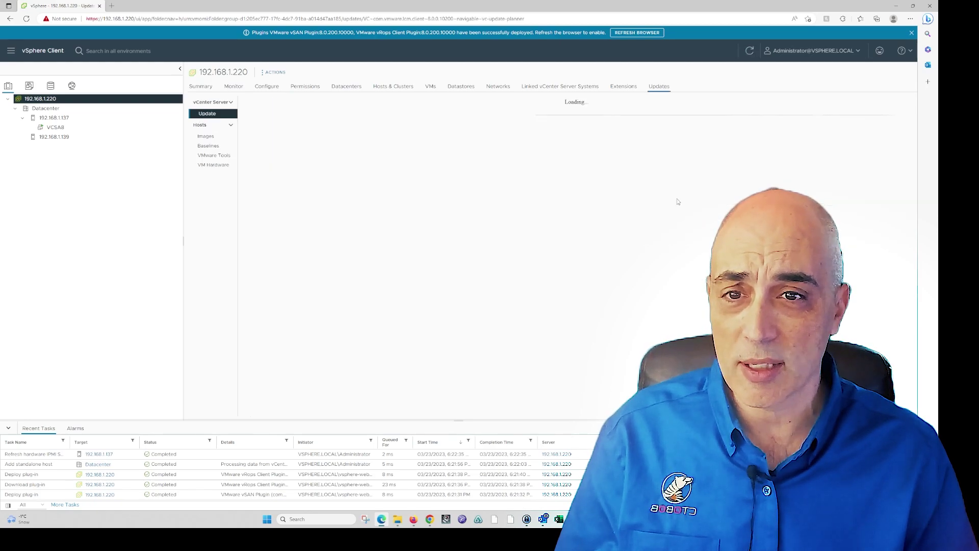